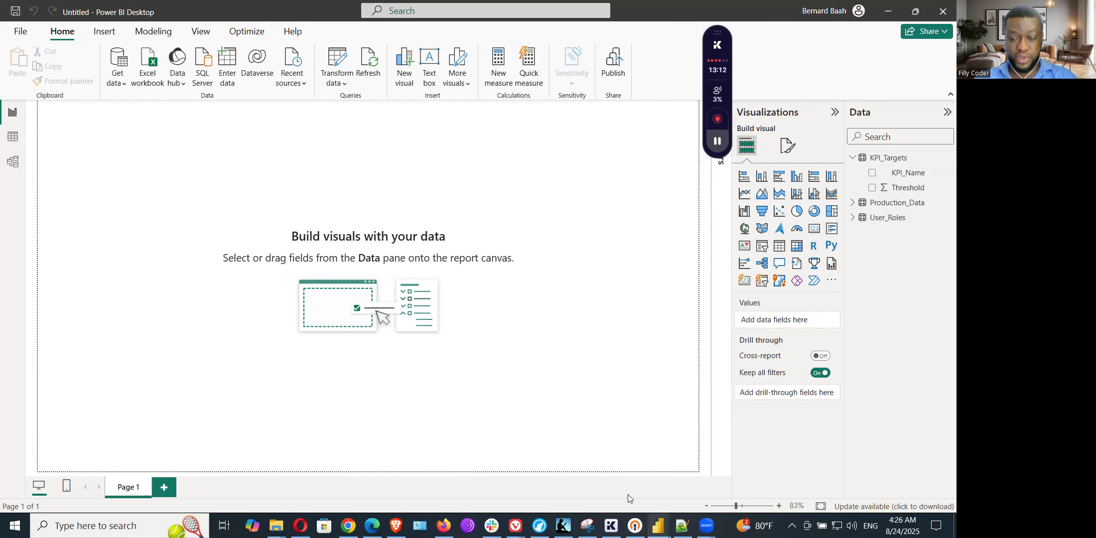
- Review the finished Usibras_ProductionLine_Dashboard report, and read the calculated column instructions for Defect Rate (%) in Notepad++
{"action": "left_click", "coordinate": [586, 471]}
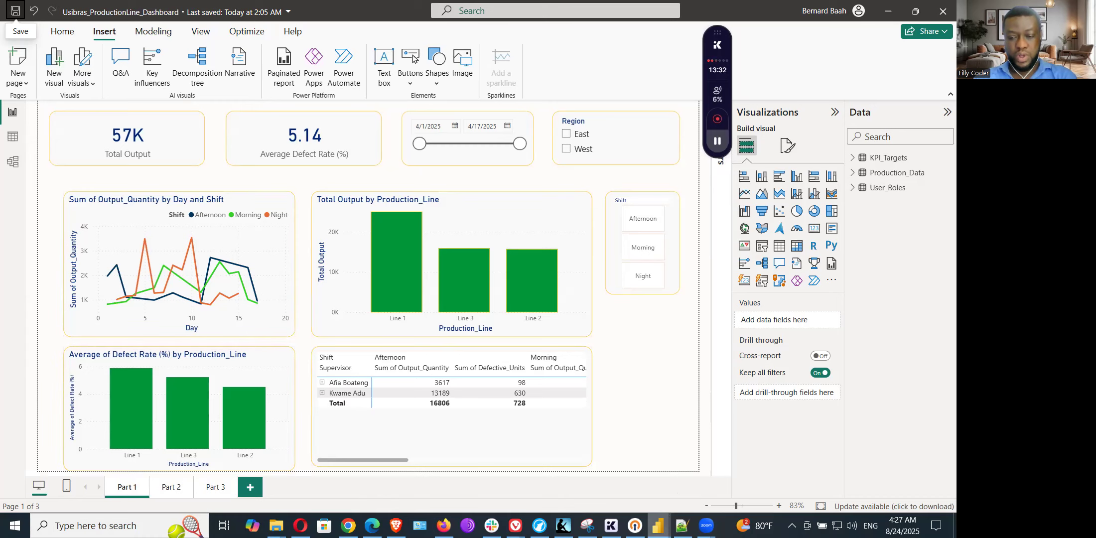
{"action": "left_click", "coordinate": [681, 526]}
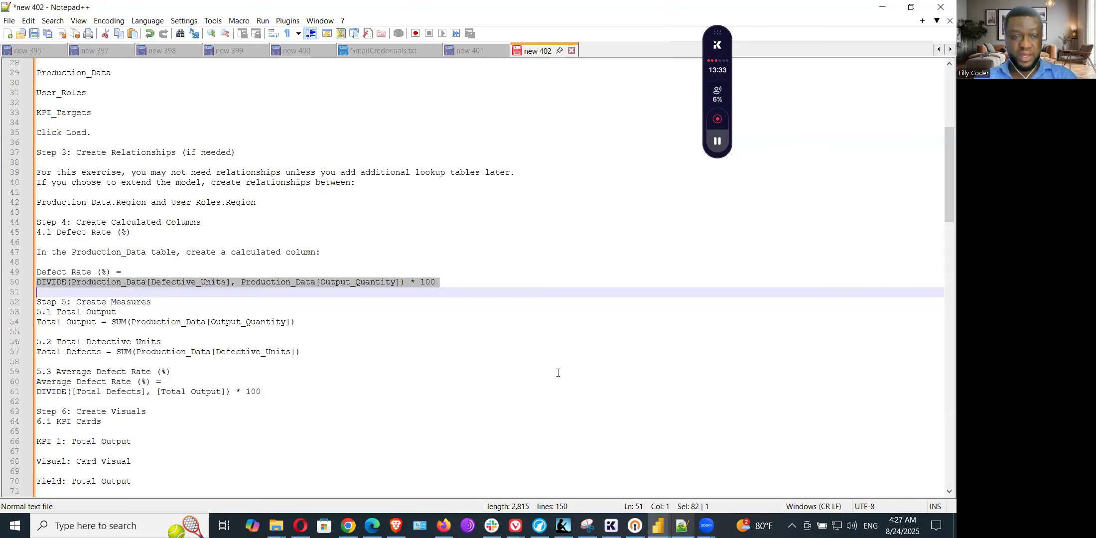
{"action": "left_click", "coordinate": [130, 262]}
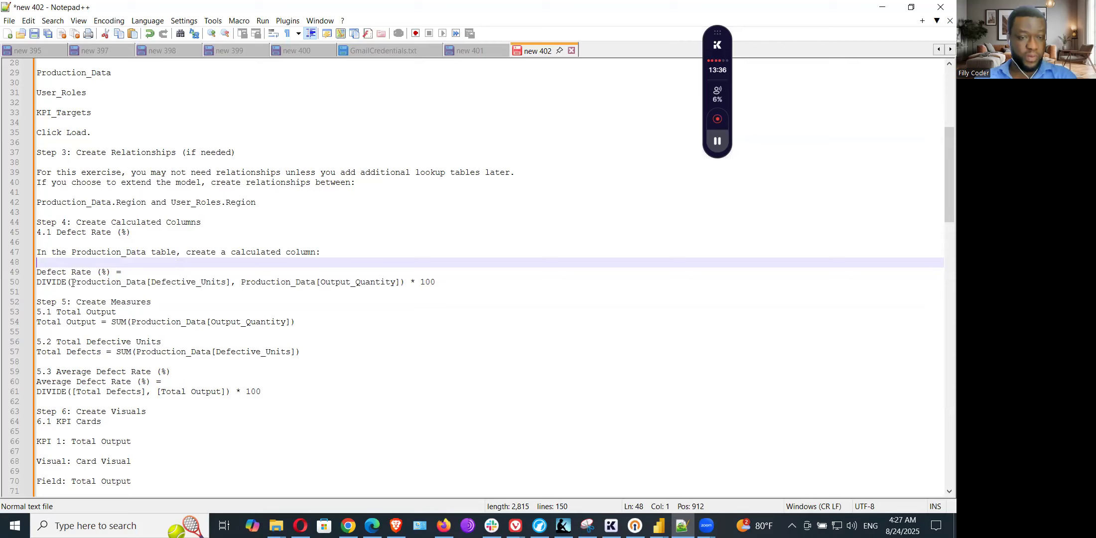
{"action": "left_click", "coordinate": [431, 283]}
{"action": "left_click", "coordinate": [163, 241]}
{"action": "left_click", "coordinate": [145, 236]}
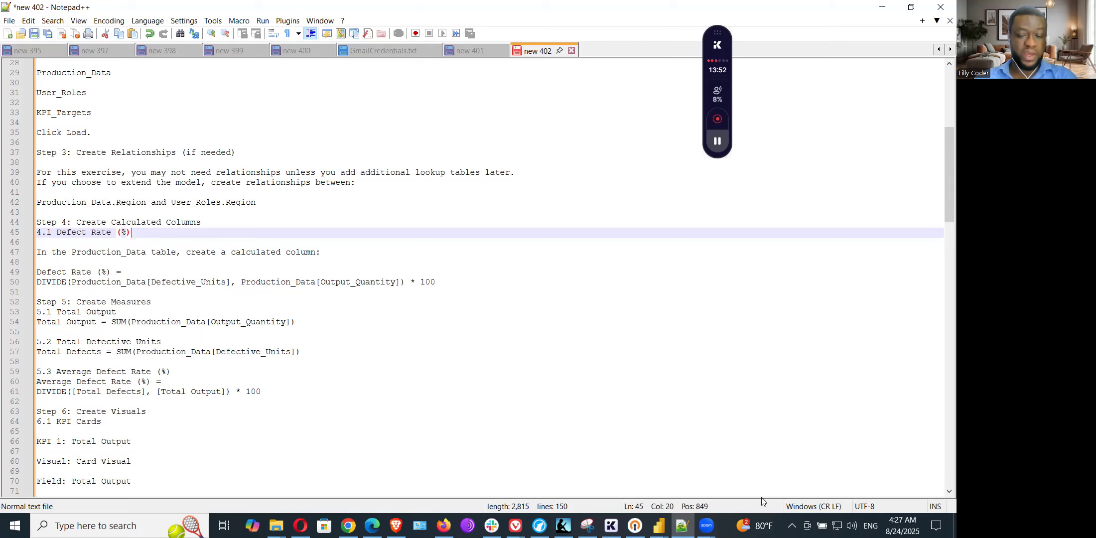
- Switch to Power BI Desktop and look over the finished Usibras_ProductionLine_Dashboard report again
{"action": "left_click", "coordinate": [705, 525]}
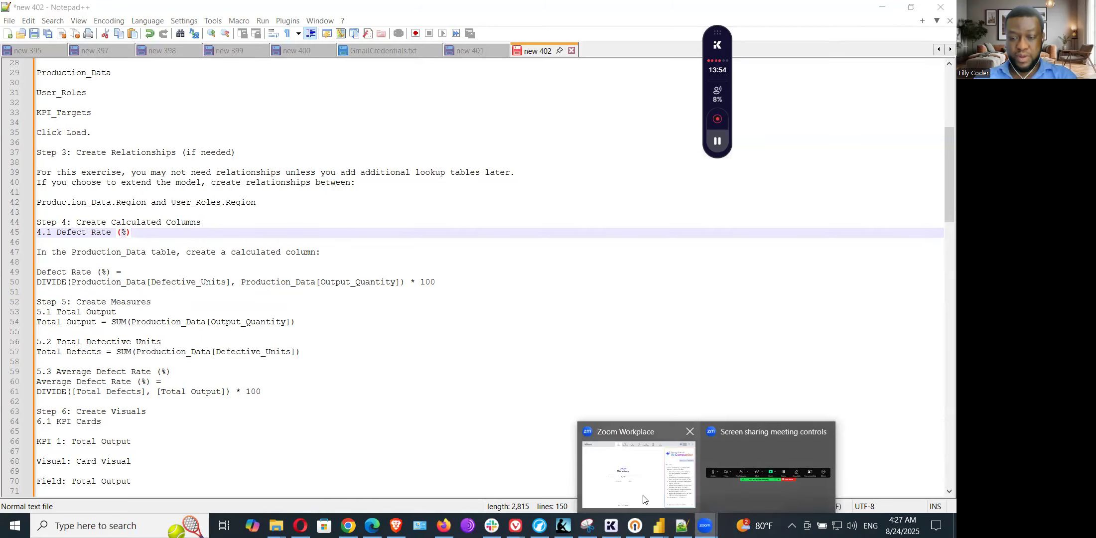
{"action": "mouse_move", "coordinate": [657, 523]}
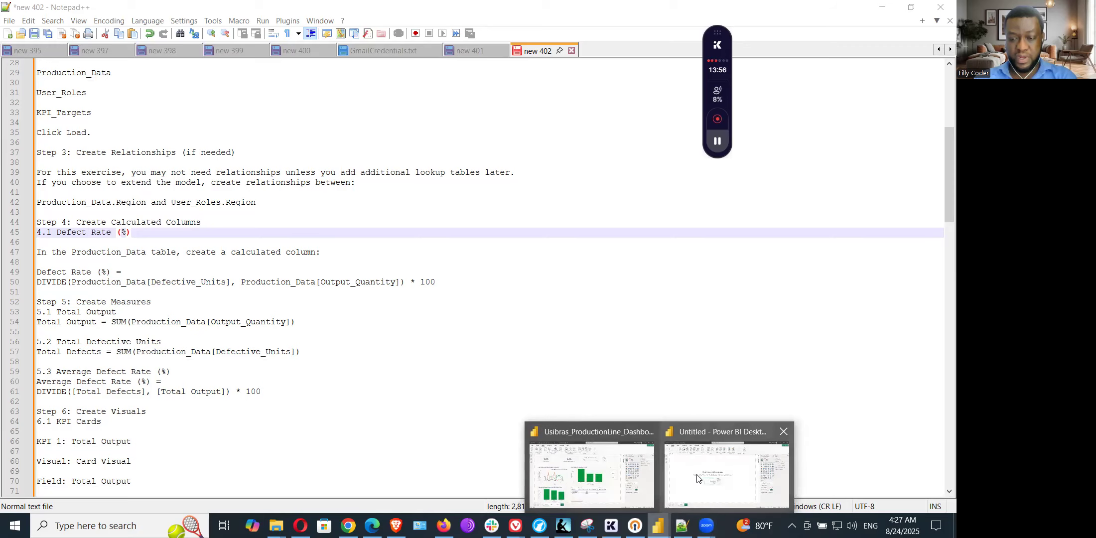
{"action": "left_click", "coordinate": [592, 473]}
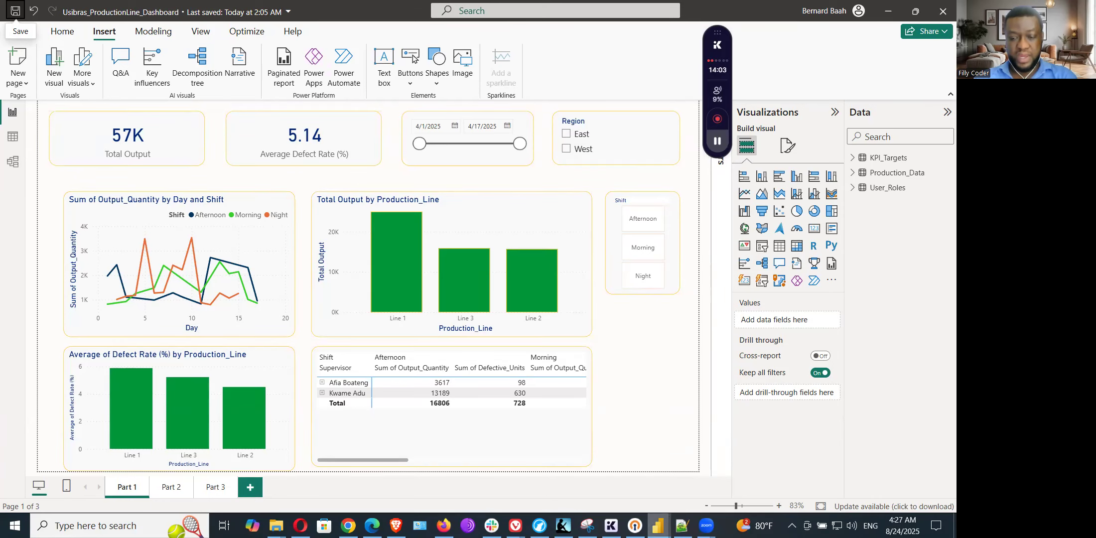
- In the untitled Power BI report, add an empty card visual, shift it slightly inward from the page corner and reduce its height
{"action": "mouse_move", "coordinate": [657, 526]}
{"action": "left_click", "coordinate": [707, 466]}
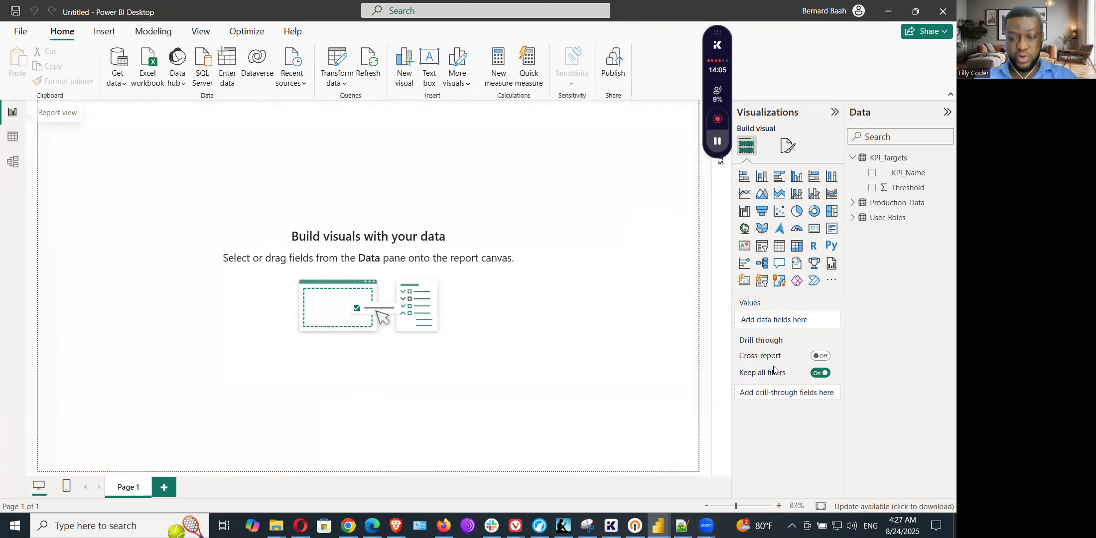
{"action": "left_click", "coordinate": [815, 232]}
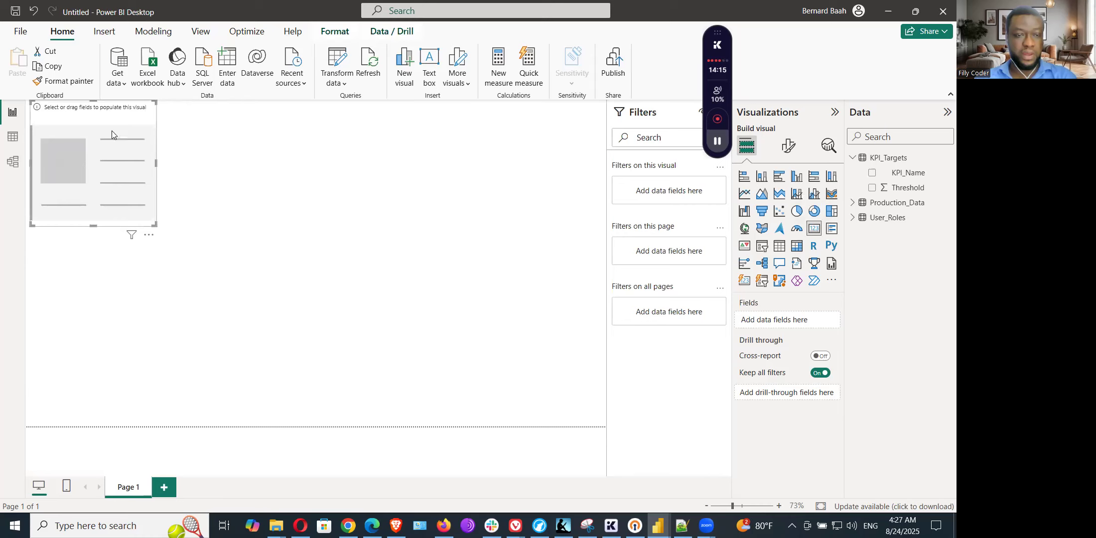
{"action": "left_click_drag", "start_coordinate": [131, 124], "coordinate": [200, 137]}
{"action": "left_click_drag", "start_coordinate": [225, 240], "coordinate": [233, 162]}
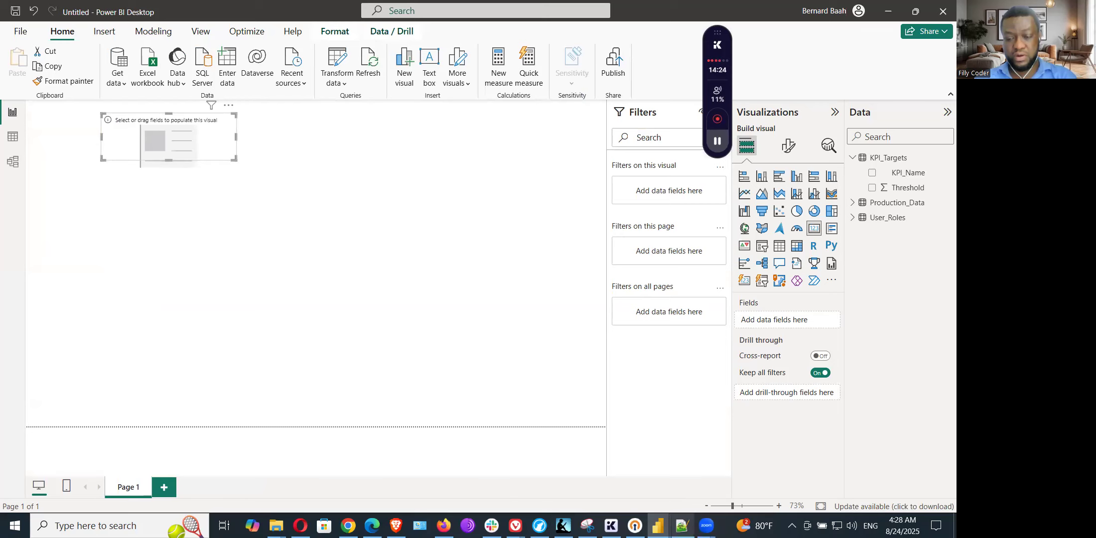
- Switch to Notepad++ and copy the complete two-line Defect Rate (%) formula from the Step 4 instructions
{"action": "left_click", "coordinate": [681, 525]}
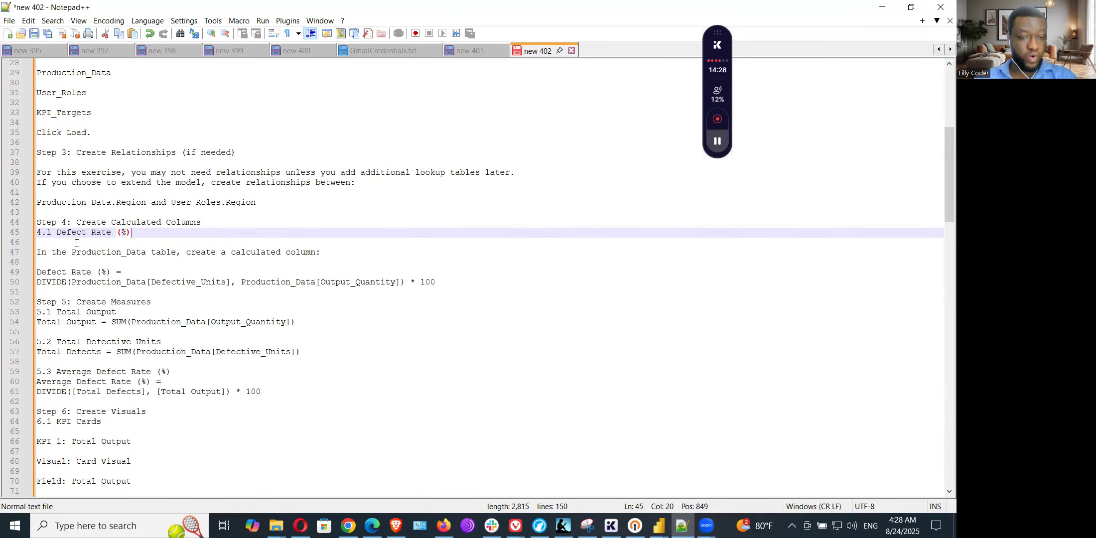
{"action": "left_click_drag", "start_coordinate": [121, 222], "coordinate": [175, 222]}
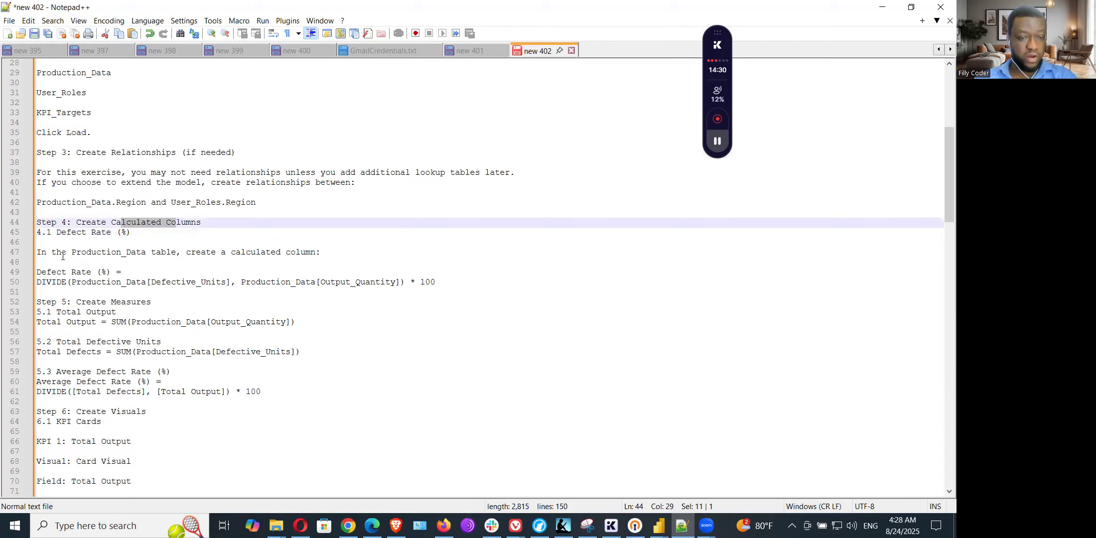
{"action": "left_click_drag", "start_coordinate": [87, 252], "coordinate": [240, 252]}
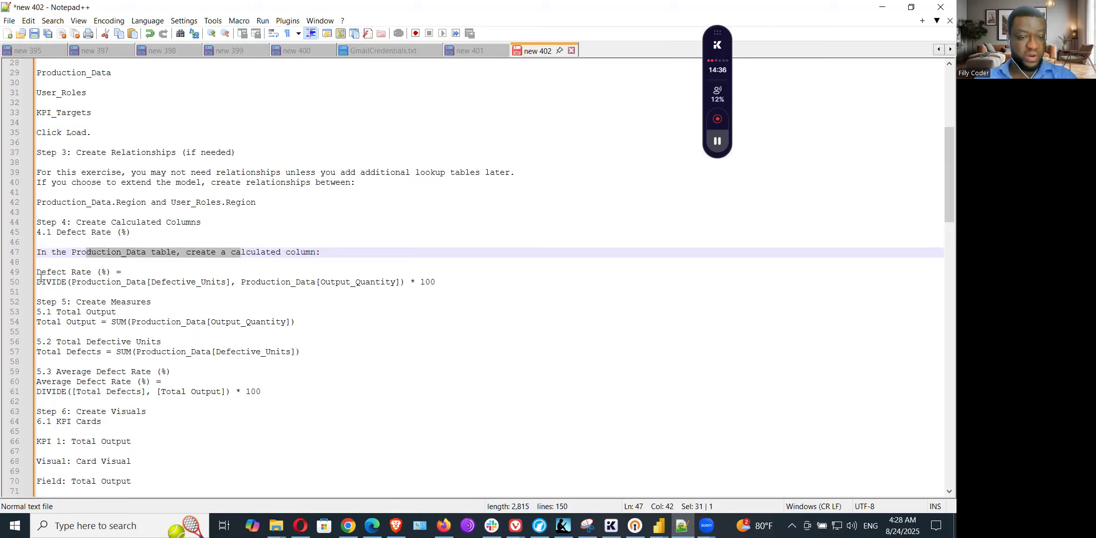
{"action": "left_click_drag", "start_coordinate": [39, 274], "coordinate": [450, 285]}
{"action": "right_click", "coordinate": [324, 283]}
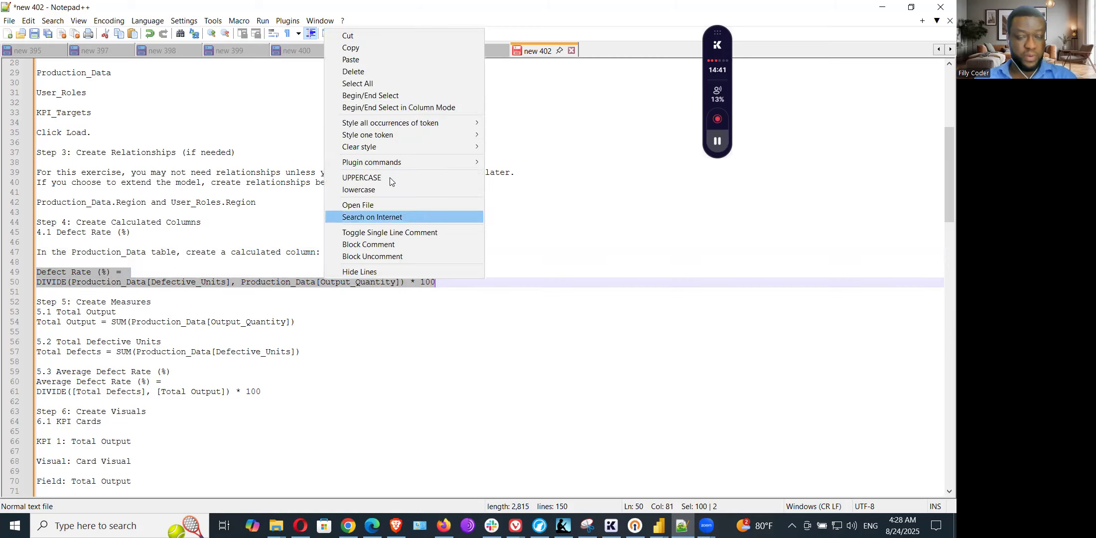
{"action": "left_click", "coordinate": [376, 47]}
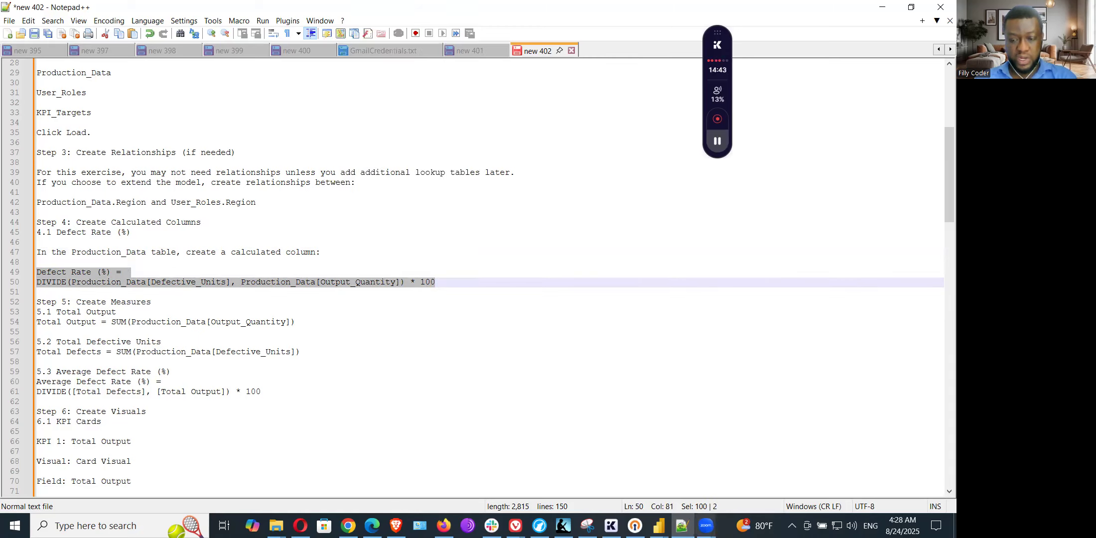
- In the untitled Power BI report, add a Production_Data calculated column: Defect Rate (%) = DIVIDE(Production_Data[Defective_Units], Production_Data[Output_Quantity]) * 100
{"action": "mouse_move", "coordinate": [658, 525]}
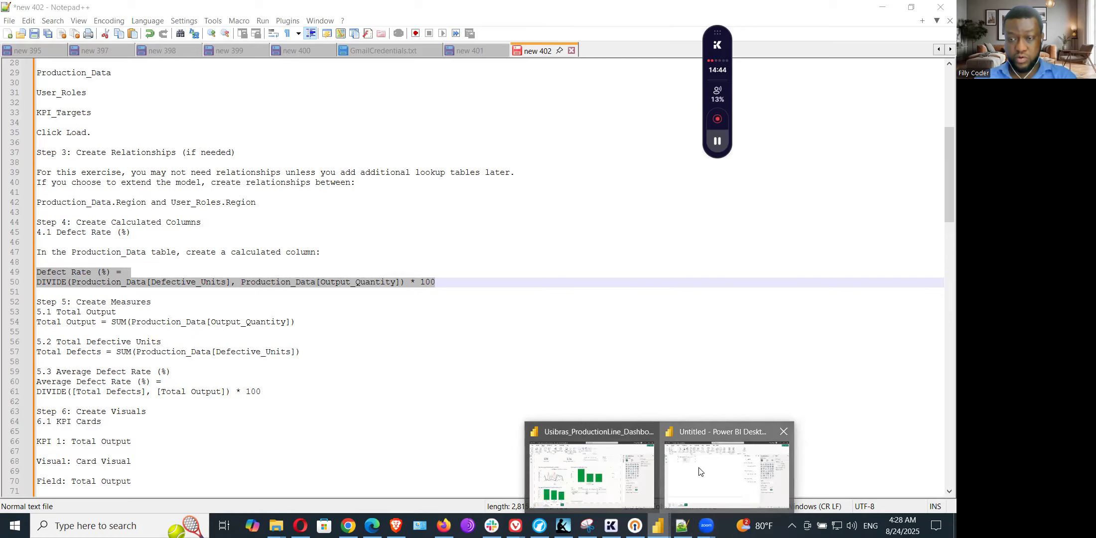
{"action": "left_click", "coordinate": [727, 473]}
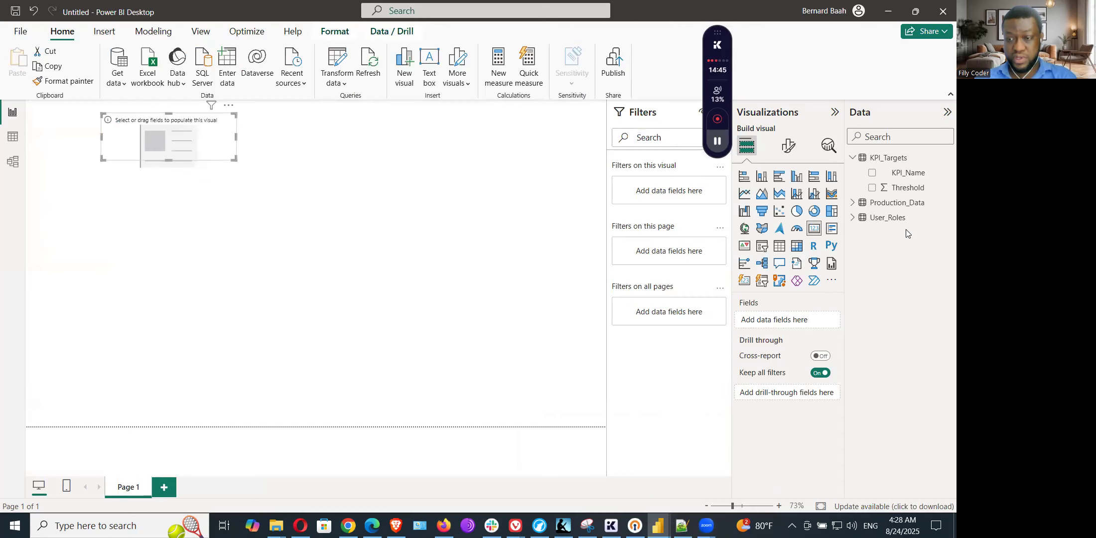
{"action": "left_click", "coordinate": [891, 208]}
{"action": "right_click", "coordinate": [890, 209]}
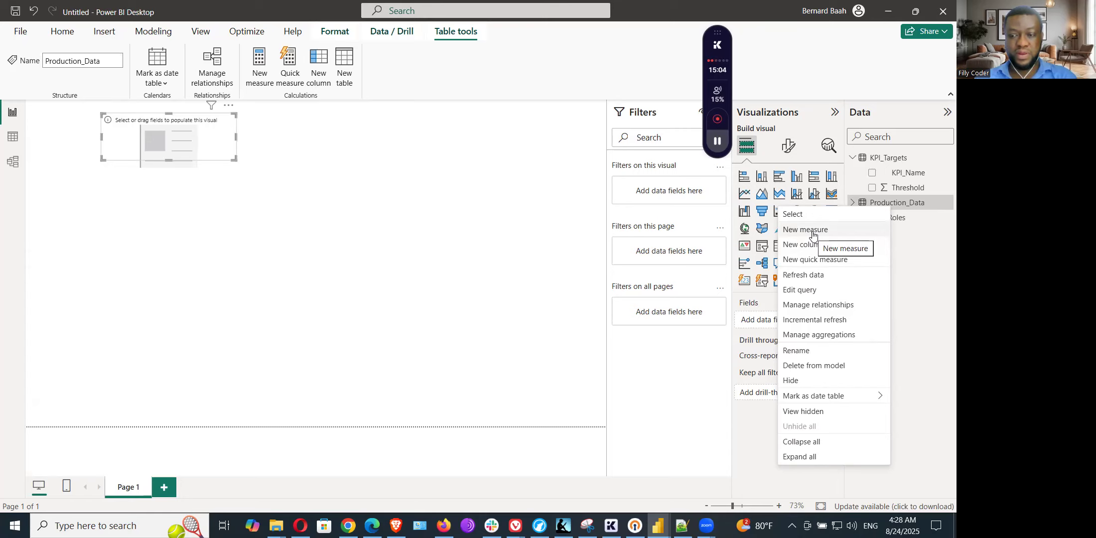
{"action": "left_click", "coordinate": [804, 245]}
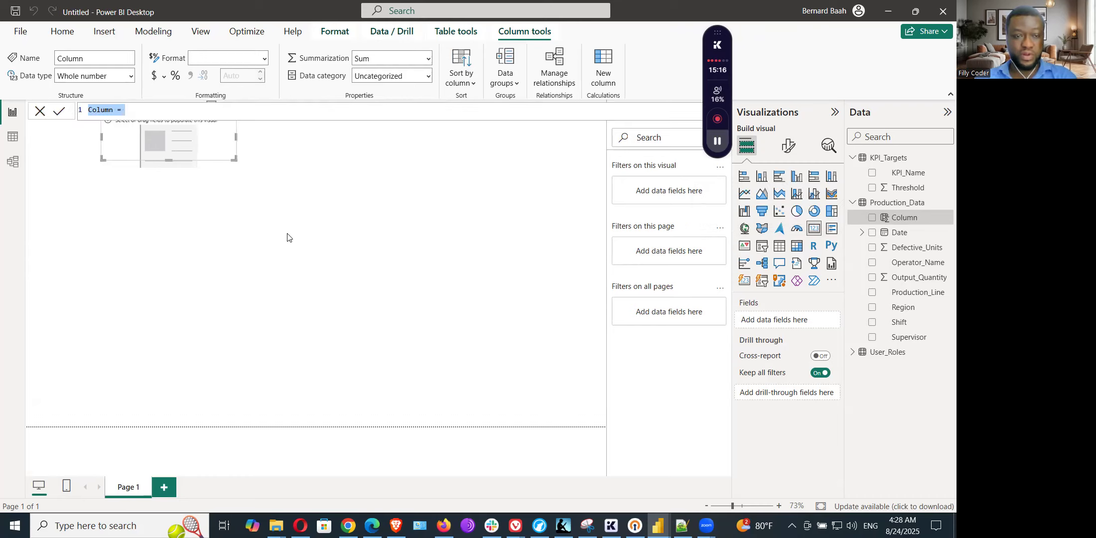
{"action": "key", "text": "BackSpace"}
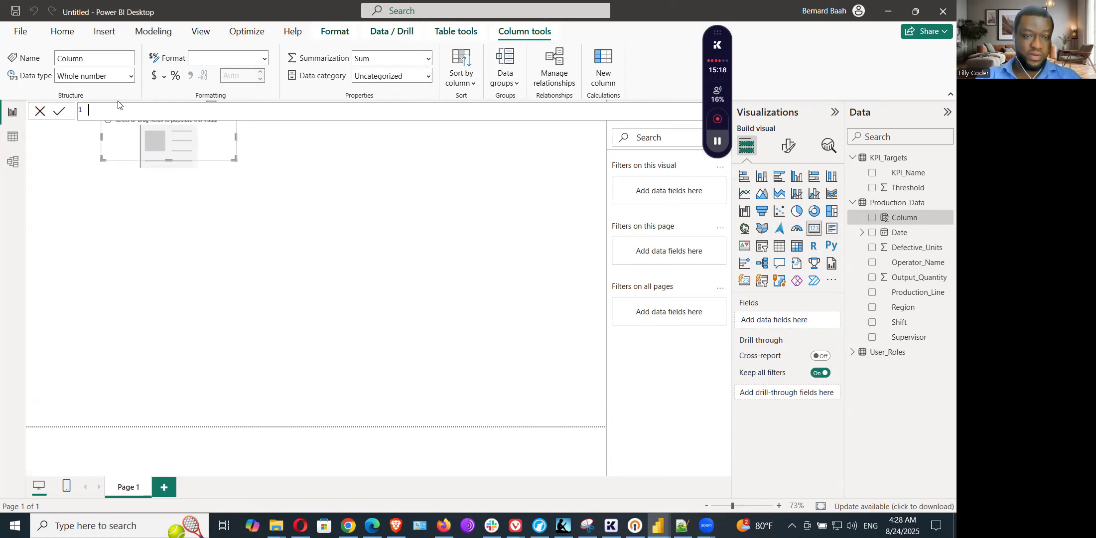
{"action": "key", "text": "ctrl+v"}
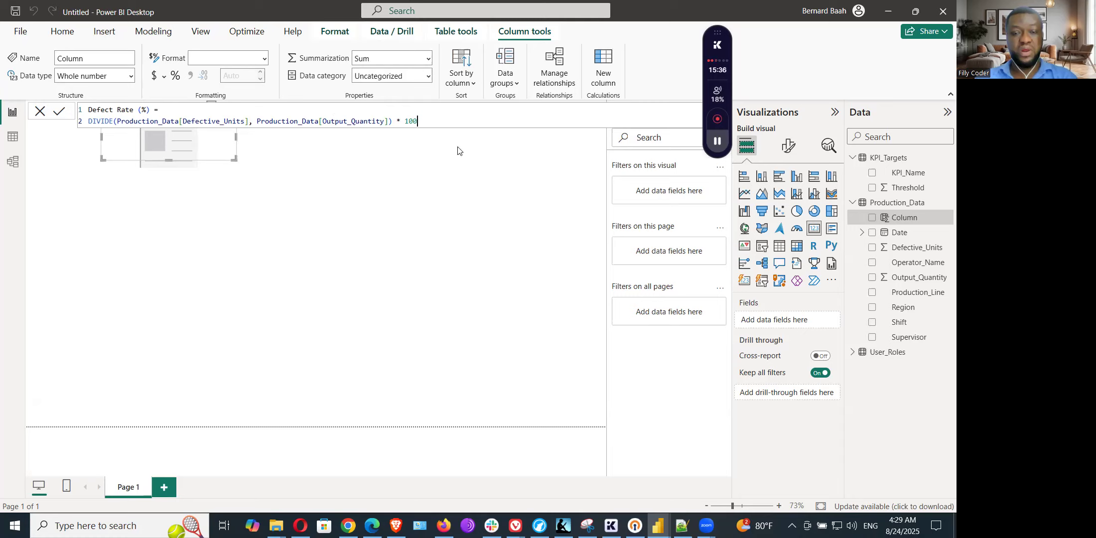
{"action": "key", "text": "Return"}
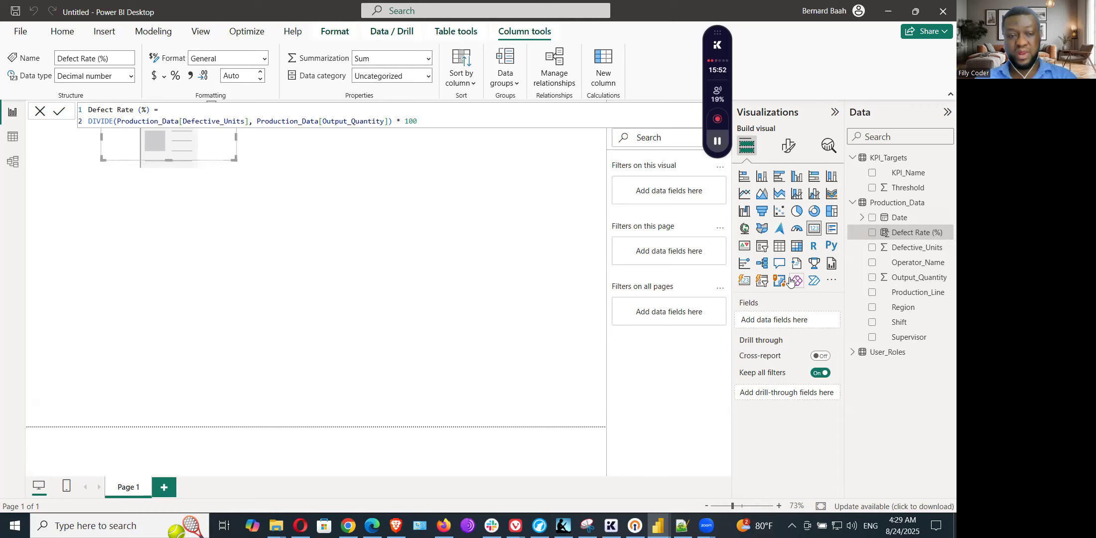
- Assign the Defect Rate (%) column to the card visual as its field
{"action": "left_click_drag", "start_coordinate": [927, 234], "coordinate": [817, 322]}
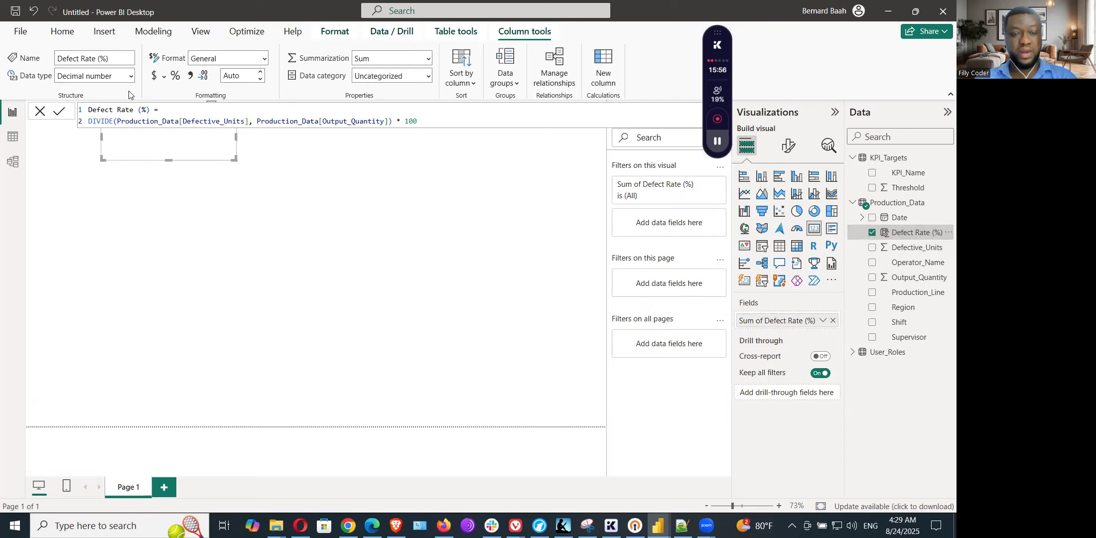
{"action": "left_click", "coordinate": [372, 180]}
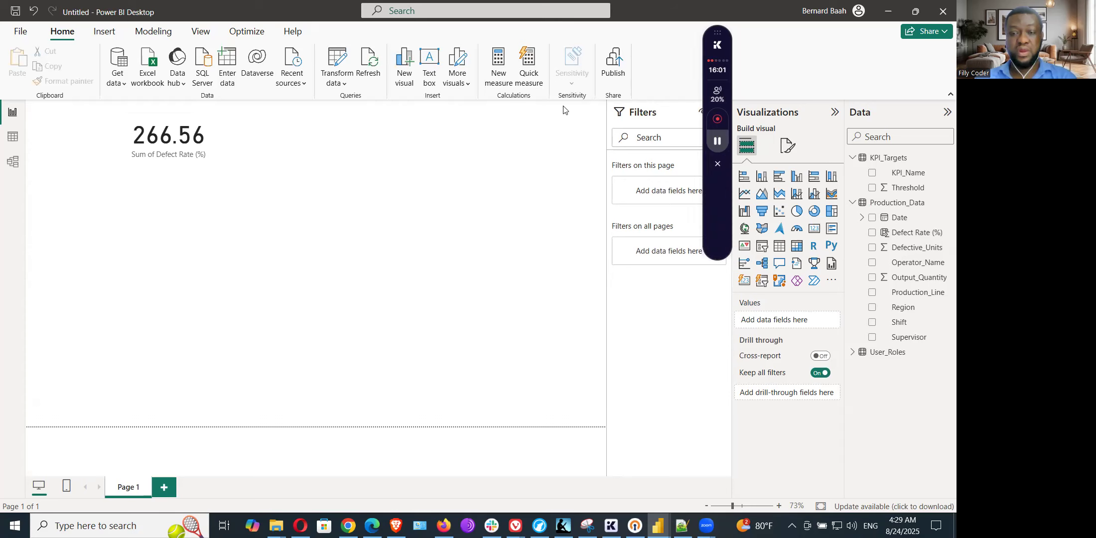
{"action": "left_click", "coordinate": [222, 134]}
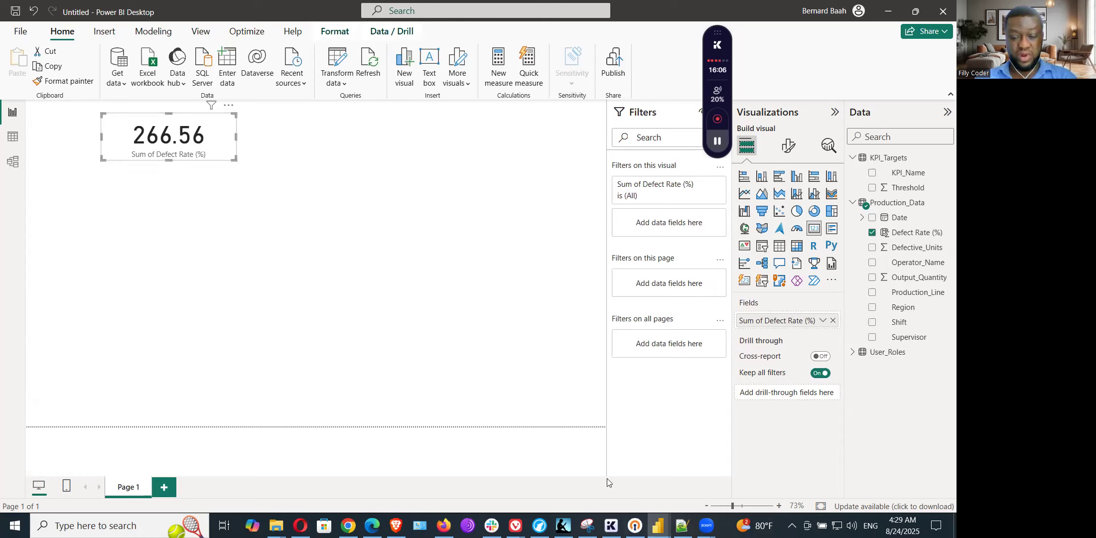
- Check the cards in the finished Usibras_ProductionLine_Dashboard report for comparison, and return to the untitled report
{"action": "mouse_move", "coordinate": [682, 525]}
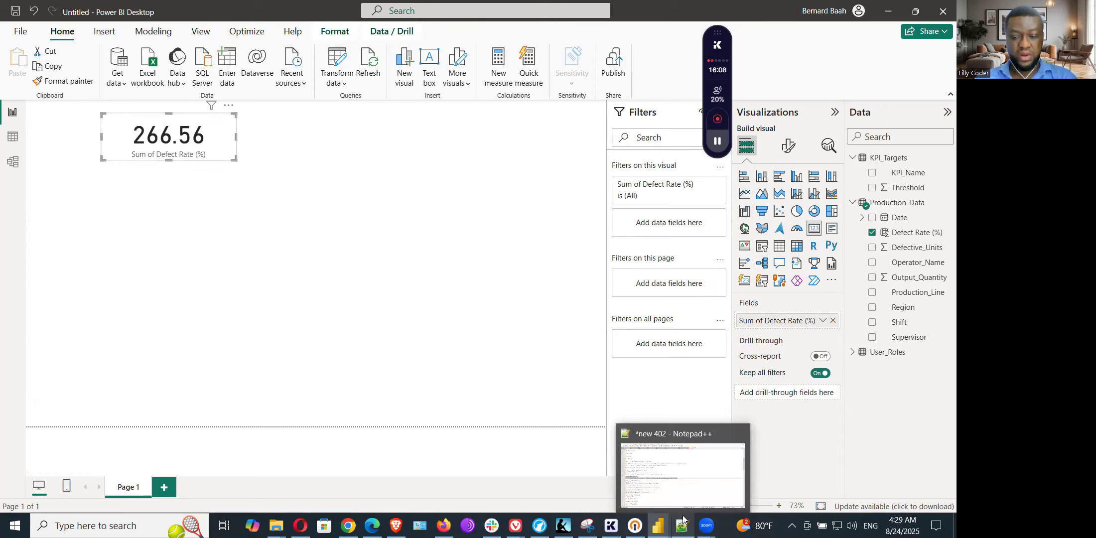
{"action": "left_click", "coordinate": [611, 498]}
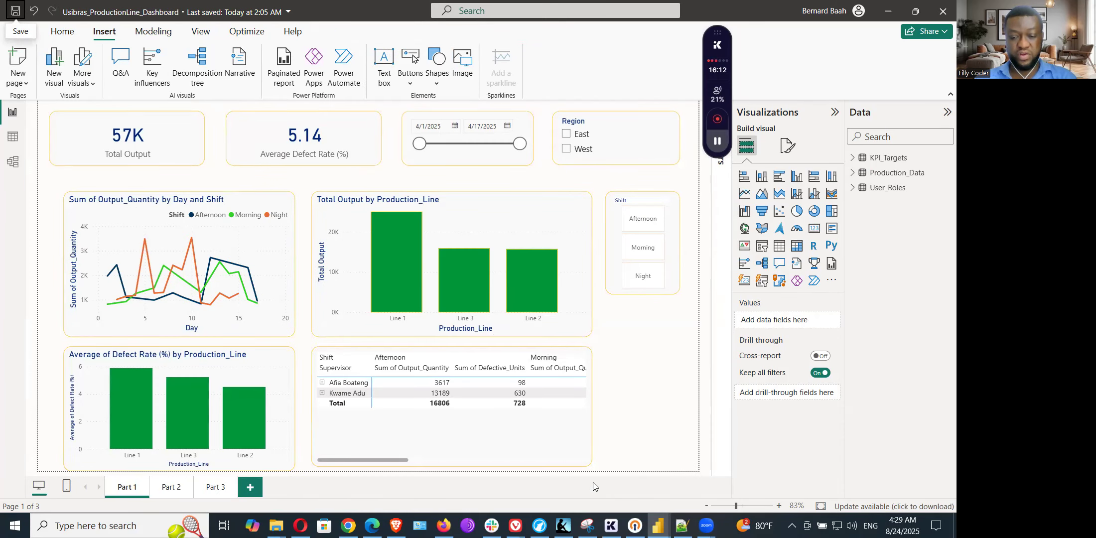
{"action": "mouse_move", "coordinate": [657, 526]}
{"action": "left_click", "coordinate": [705, 465]}
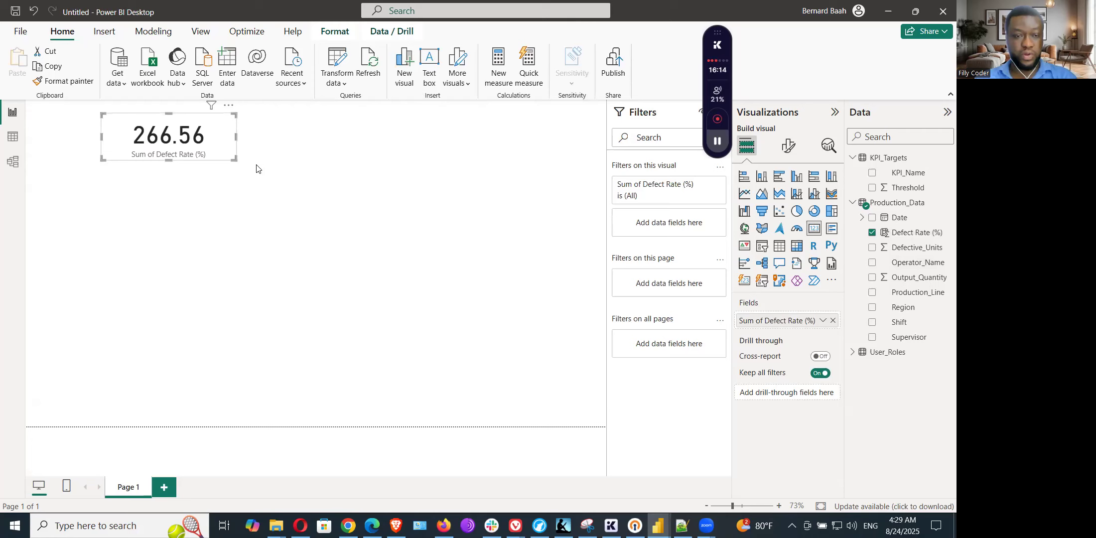
- Change the aggregation of the card's Defect Rate (%) field to Average
{"action": "left_click", "coordinate": [823, 321]}
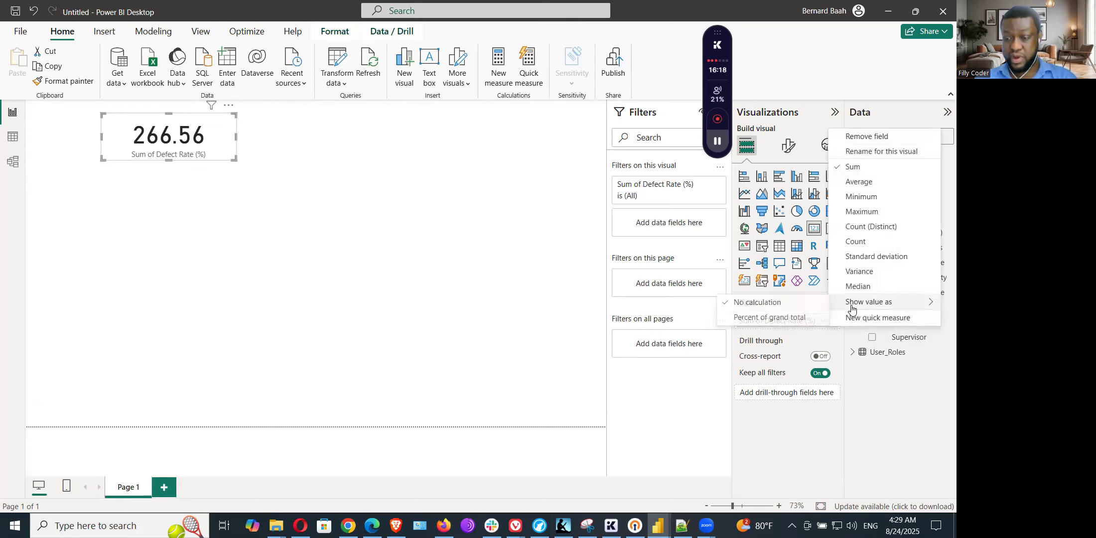
{"action": "left_click", "coordinate": [858, 183]}
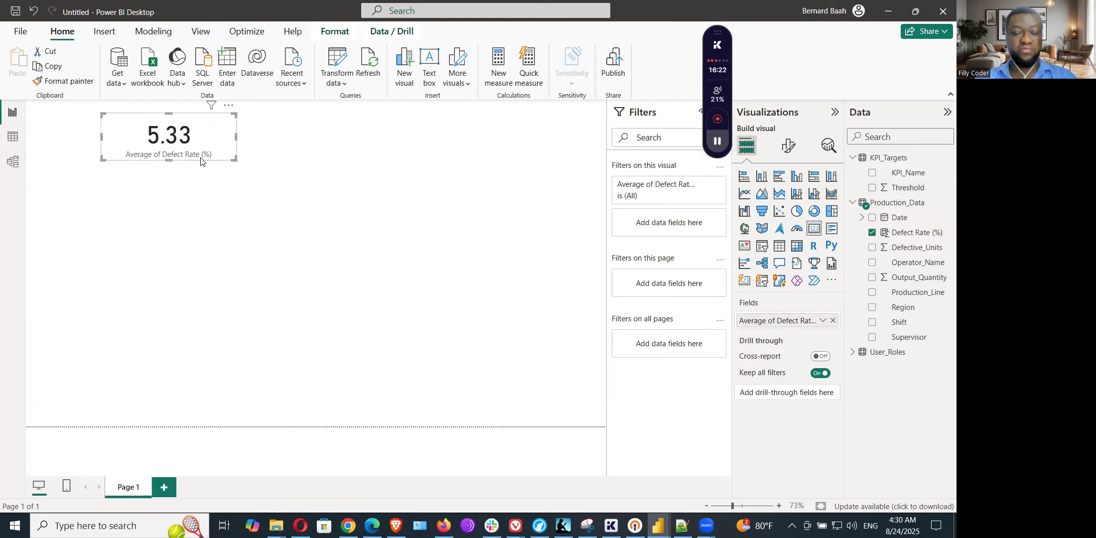
{"action": "left_click", "coordinate": [317, 170]}
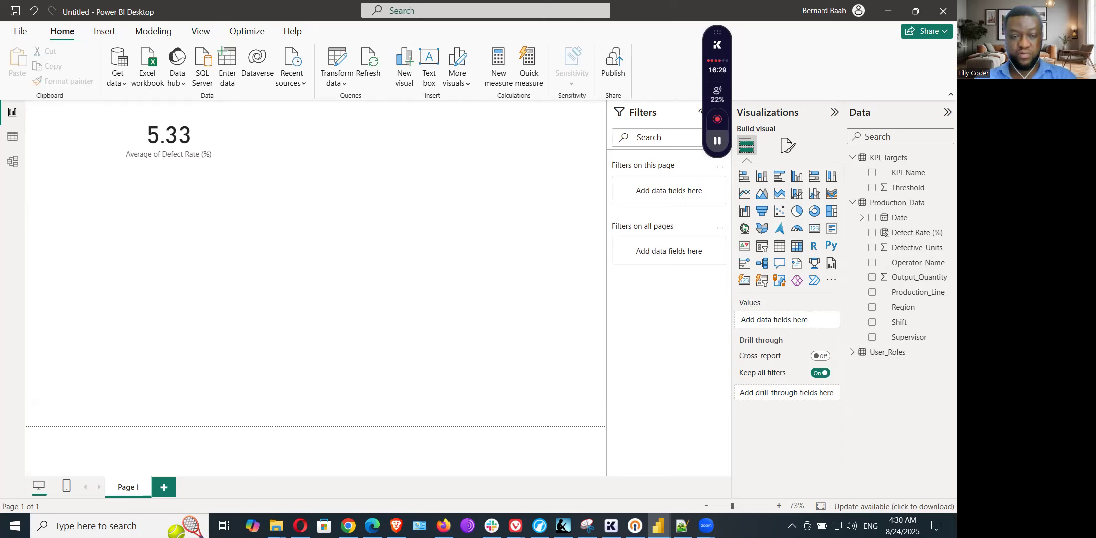
- Switch to the Notepad++ instructions and copy the Total Output measure formula under Step 5.1
{"action": "key", "text": "alt+Tab"}
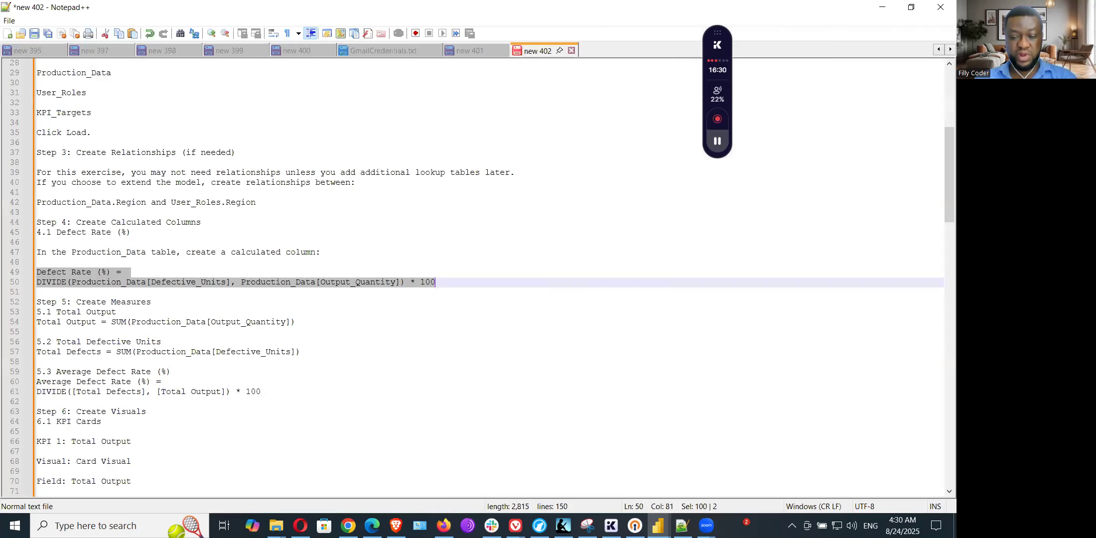
{"action": "left_click", "coordinate": [142, 303]}
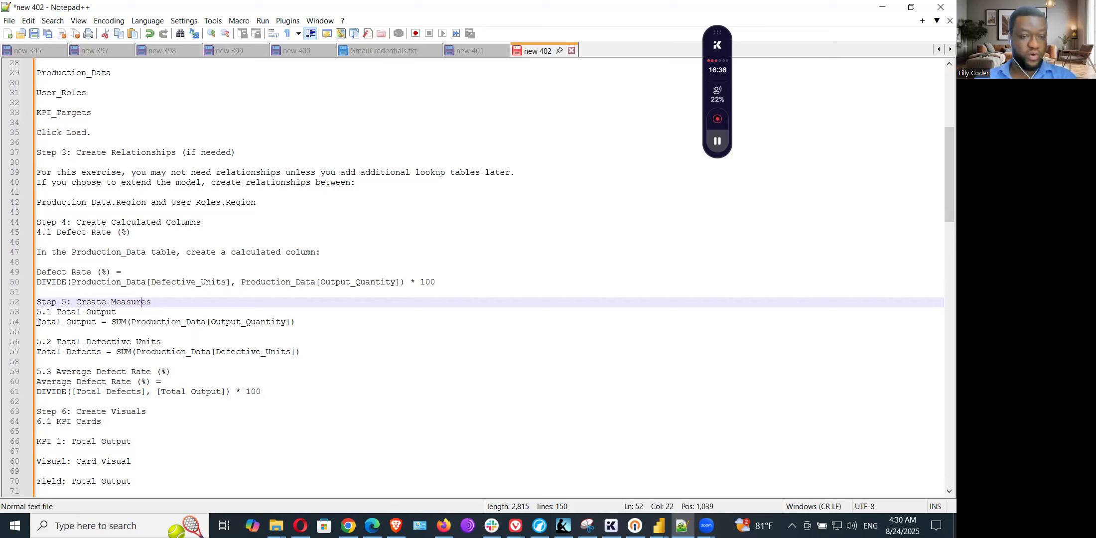
{"action": "left_click_drag", "start_coordinate": [37, 322], "coordinate": [314, 322]}
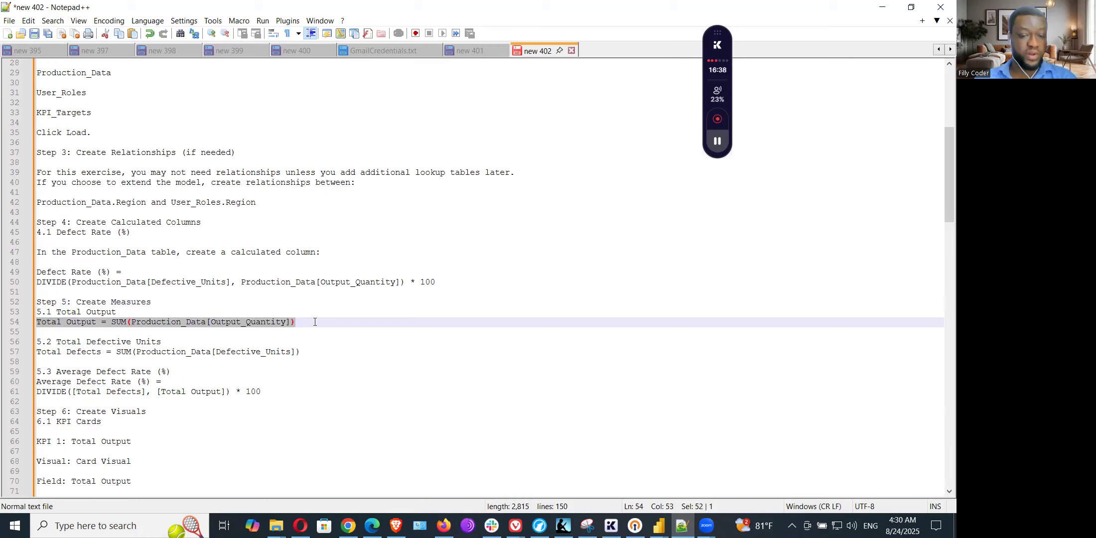
{"action": "right_click", "coordinate": [288, 324]}
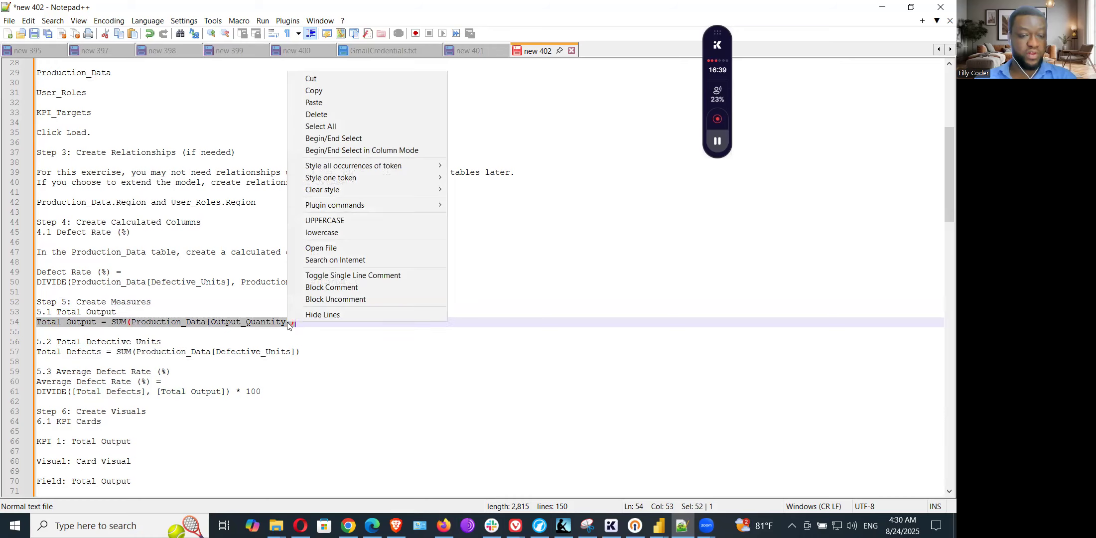
{"action": "left_click", "coordinate": [324, 92]}
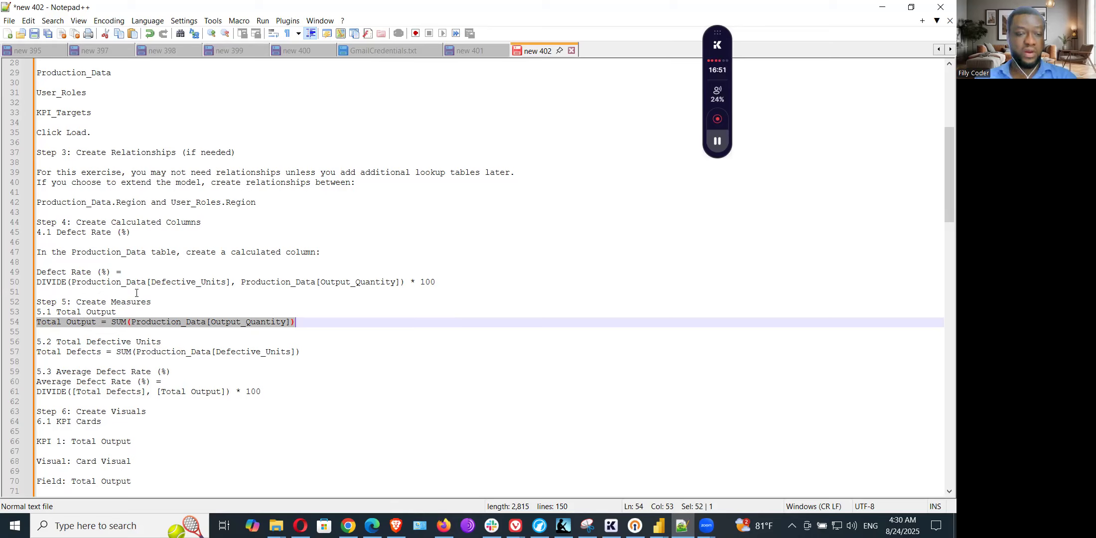
- In the untitled Power BI report, add a measure to Production_Data: Total Output = SUM(Production_Data[Output_Quantity])
{"action": "mouse_move", "coordinate": [657, 524]}
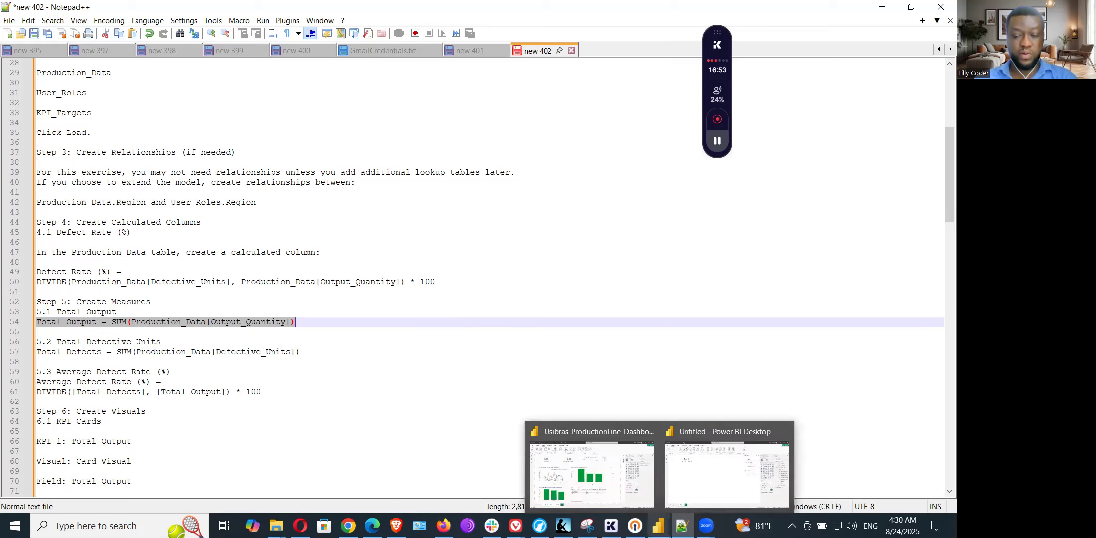
{"action": "left_click", "coordinate": [724, 478]}
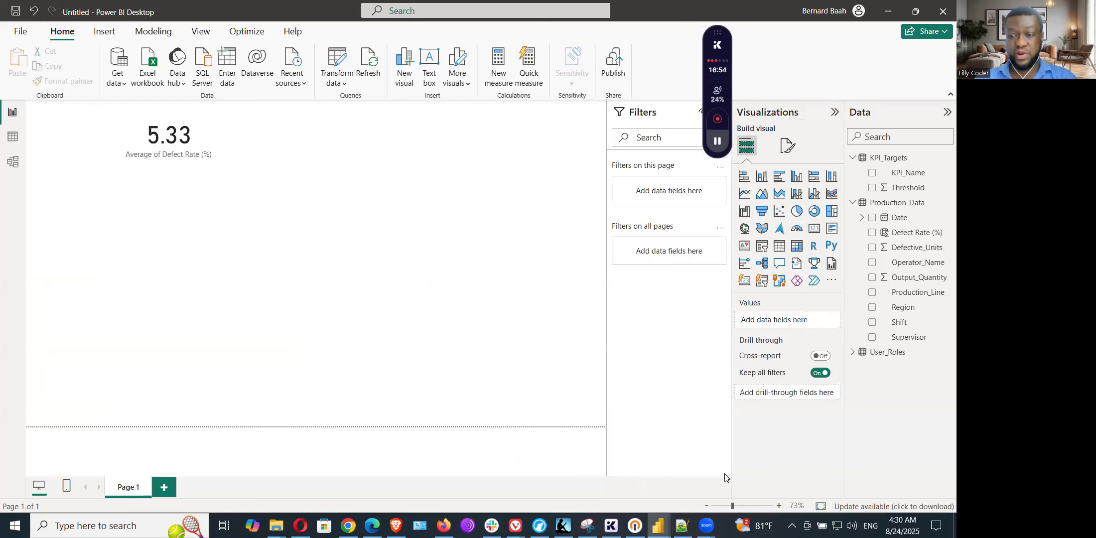
{"action": "right_click", "coordinate": [897, 202]}
{"action": "left_click", "coordinate": [824, 225]}
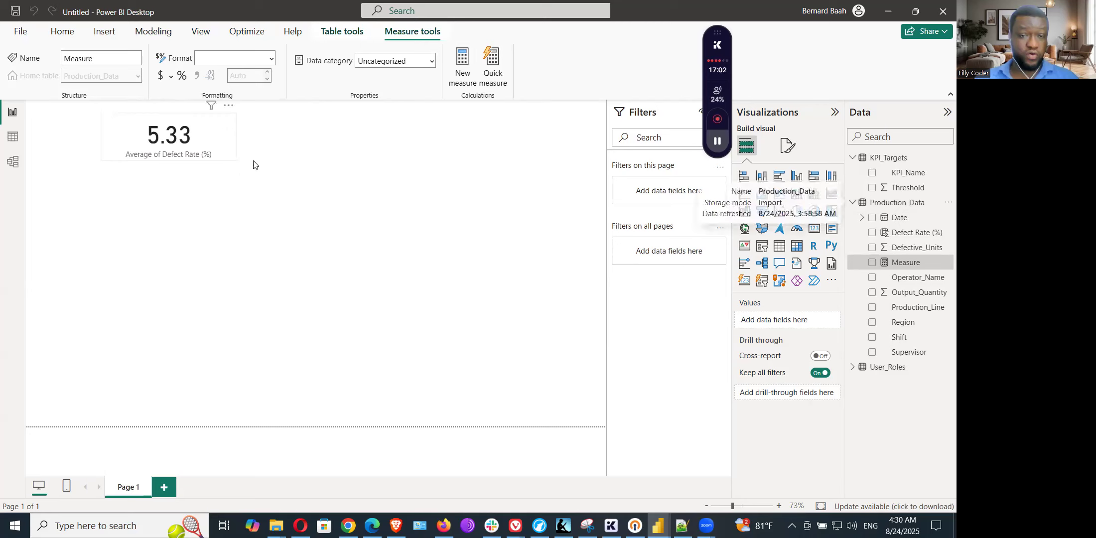
{"action": "key", "text": "BackSpace"}
{"action": "key", "text": "ctrl+v"}
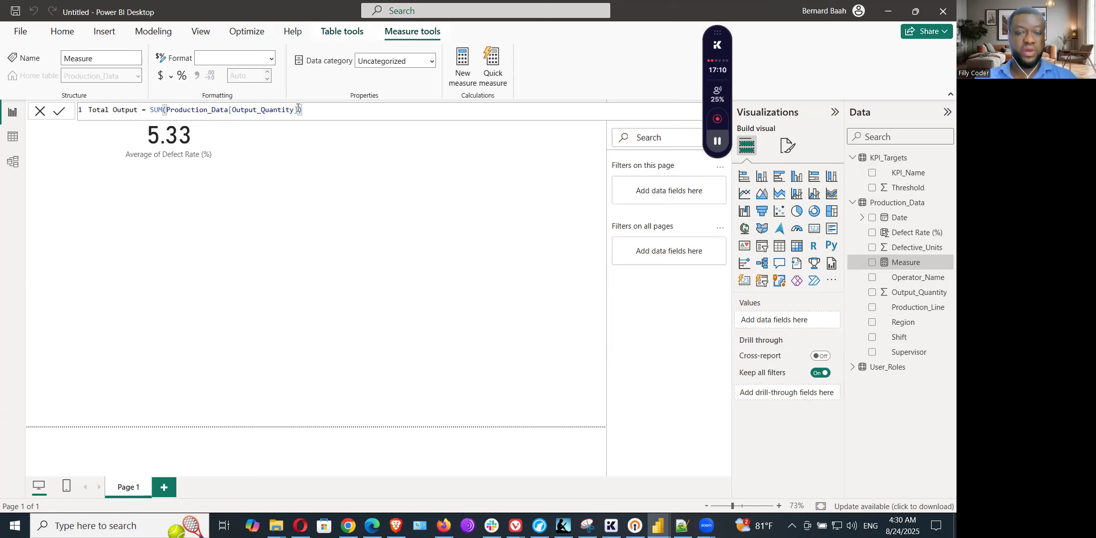
{"action": "left_click", "coordinate": [370, 174]}
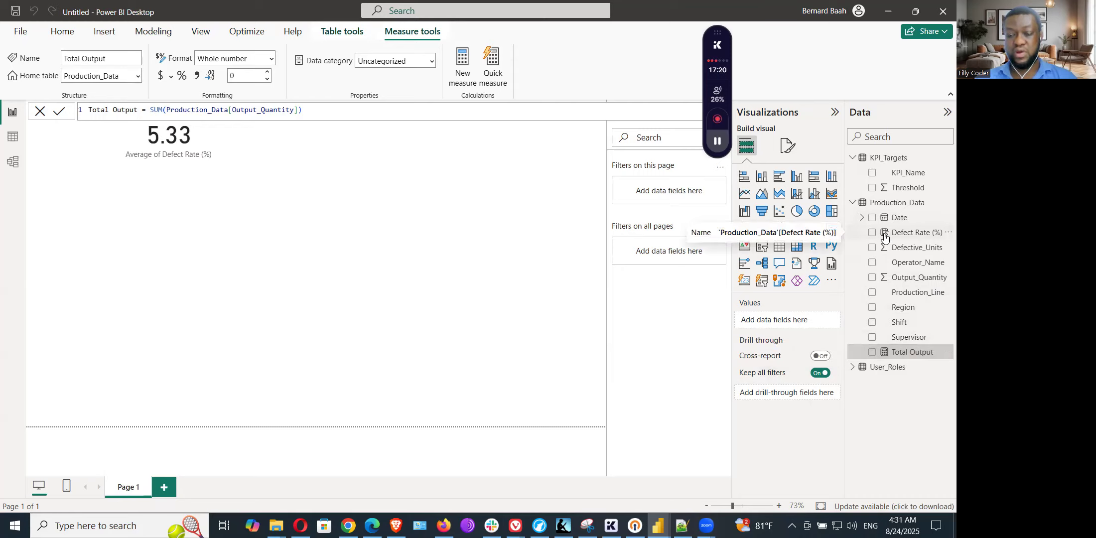
{"action": "left_click", "coordinate": [399, 192]}
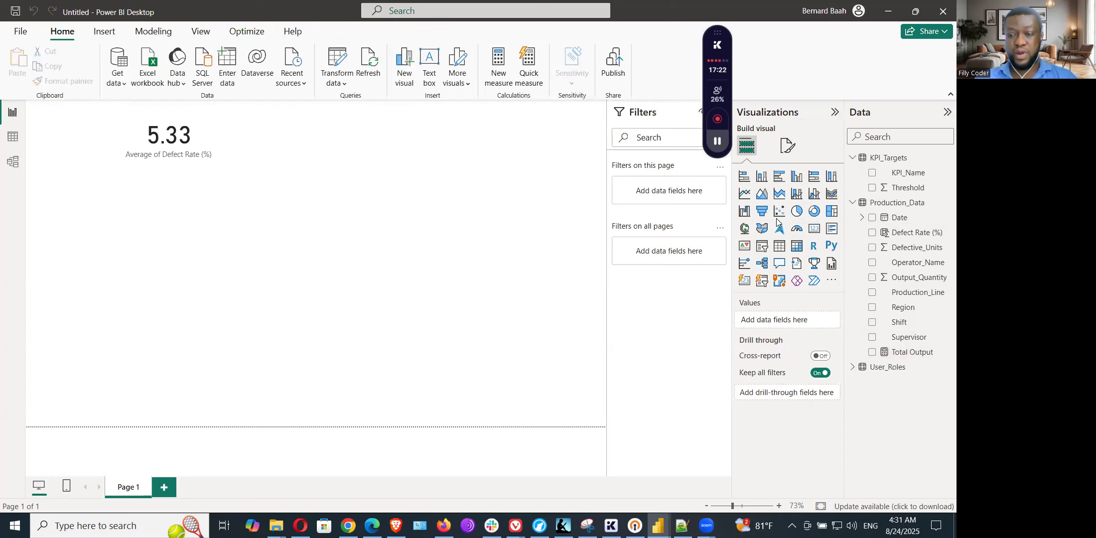
- Add a blank card visual, then duplicate the Average of Defect Rate (%) card and place the copy to the right of the original
{"action": "left_click", "coordinate": [812, 229]}
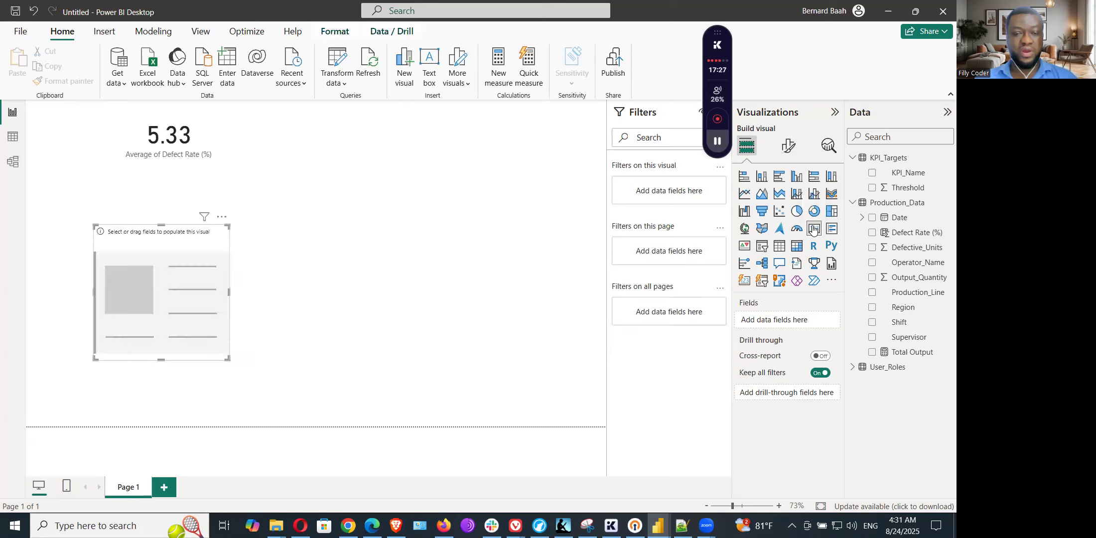
{"action": "left_click", "coordinate": [208, 137]}
{"action": "right_click", "coordinate": [208, 138]}
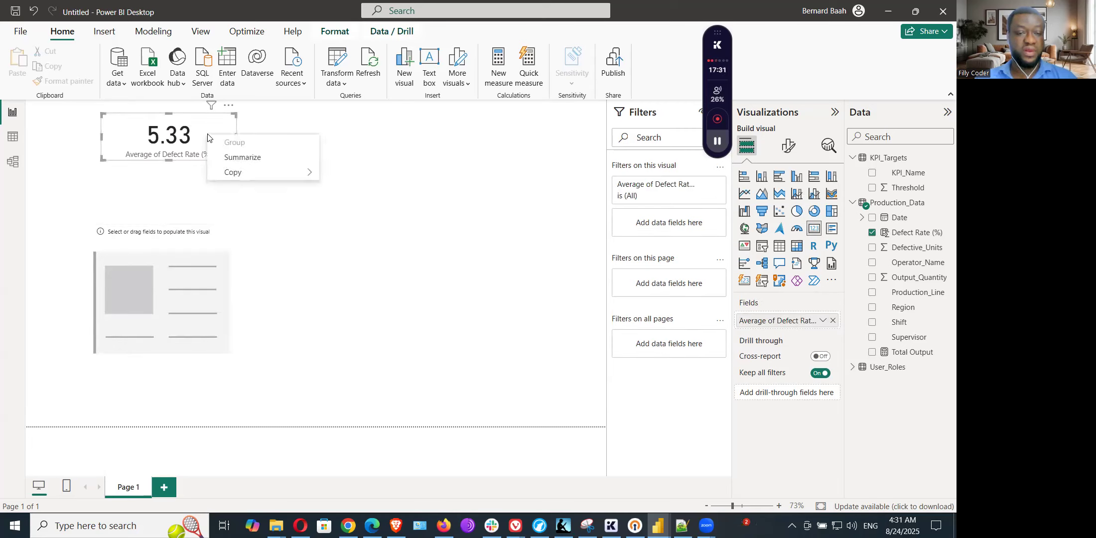
{"action": "mouse_move", "coordinate": [252, 175]}
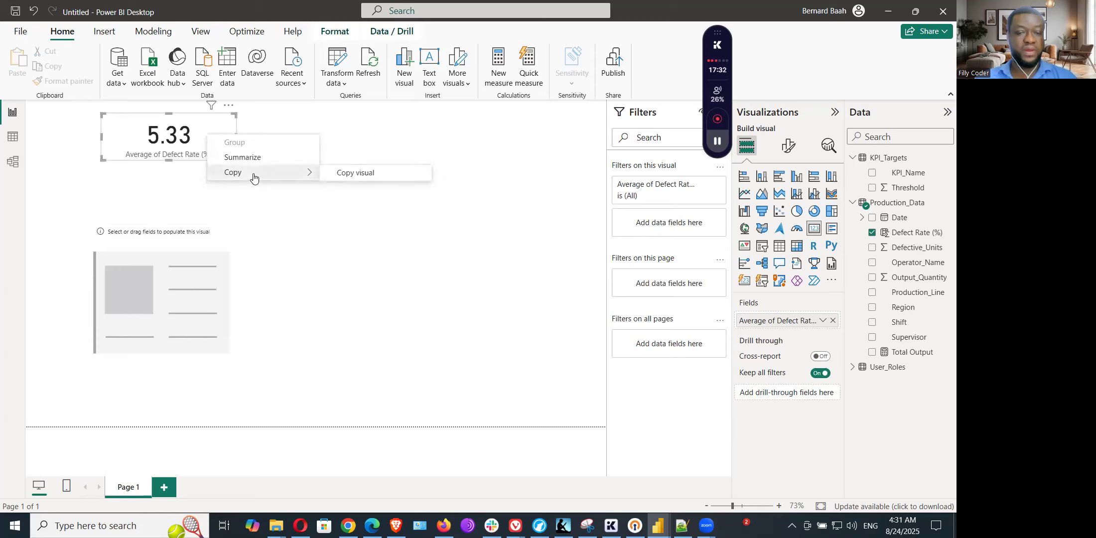
{"action": "left_click", "coordinate": [366, 175]}
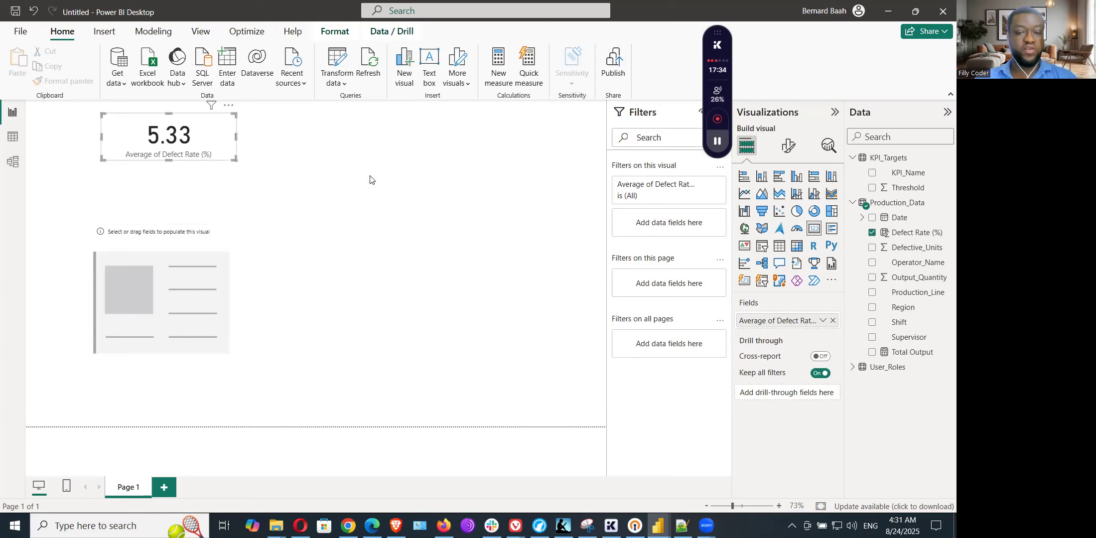
{"action": "left_click", "coordinate": [254, 173]}
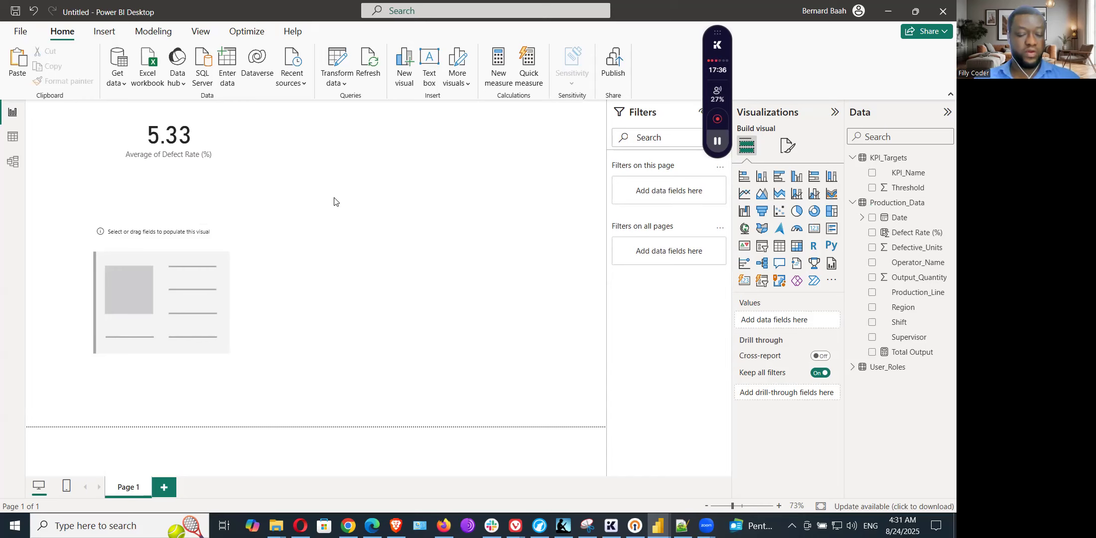
{"action": "left_click", "coordinate": [261, 170]}
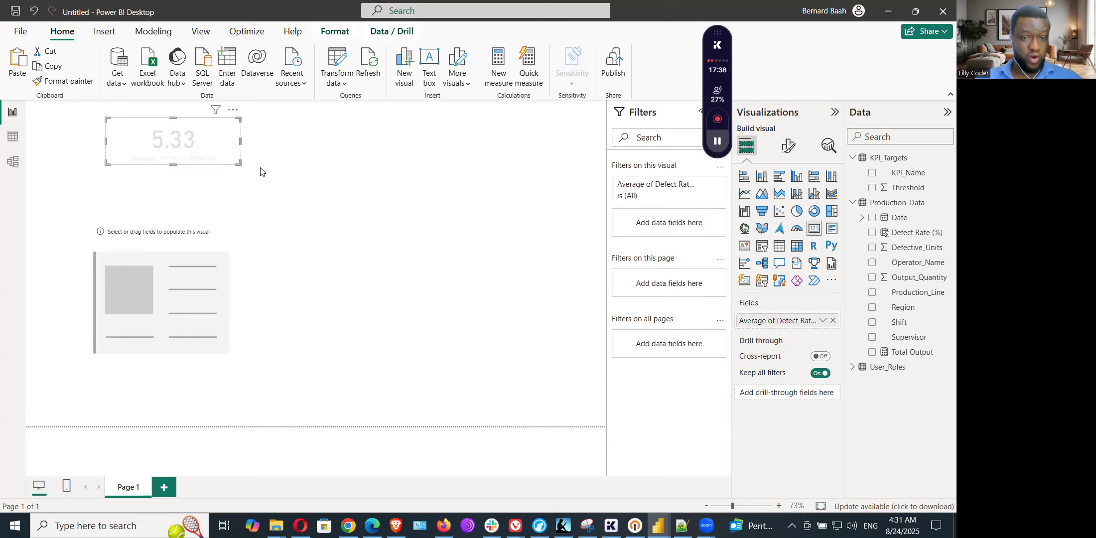
{"action": "left_click_drag", "start_coordinate": [212, 139], "coordinate": [385, 140]}
- Assign the Total Output measure to the blank card and reduce its height to roughly match the other cards
{"action": "left_click", "coordinate": [199, 252]}
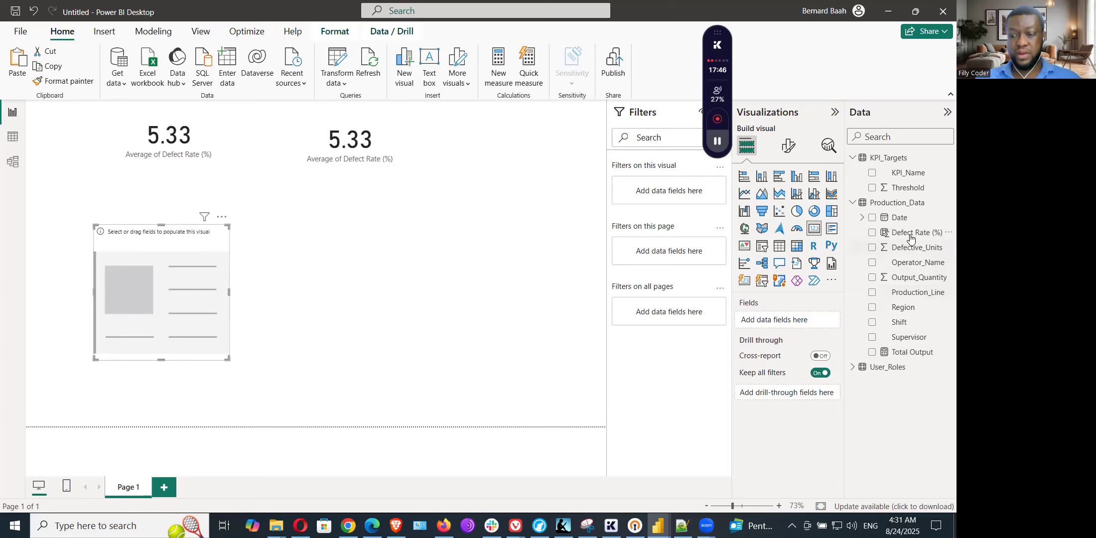
{"action": "left_click_drag", "start_coordinate": [907, 354], "coordinate": [786, 323]}
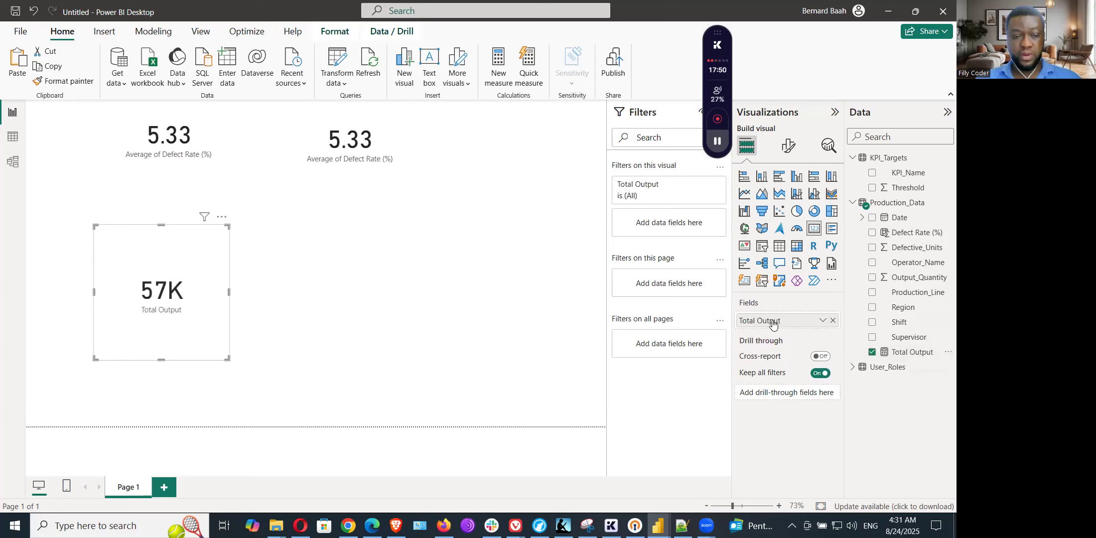
{"action": "left_click_drag", "start_coordinate": [228, 358], "coordinate": [243, 279]}
- Replace the duplicated card's Defect Rate (%) field with the Total Output measure
{"action": "left_click", "coordinate": [378, 152]}
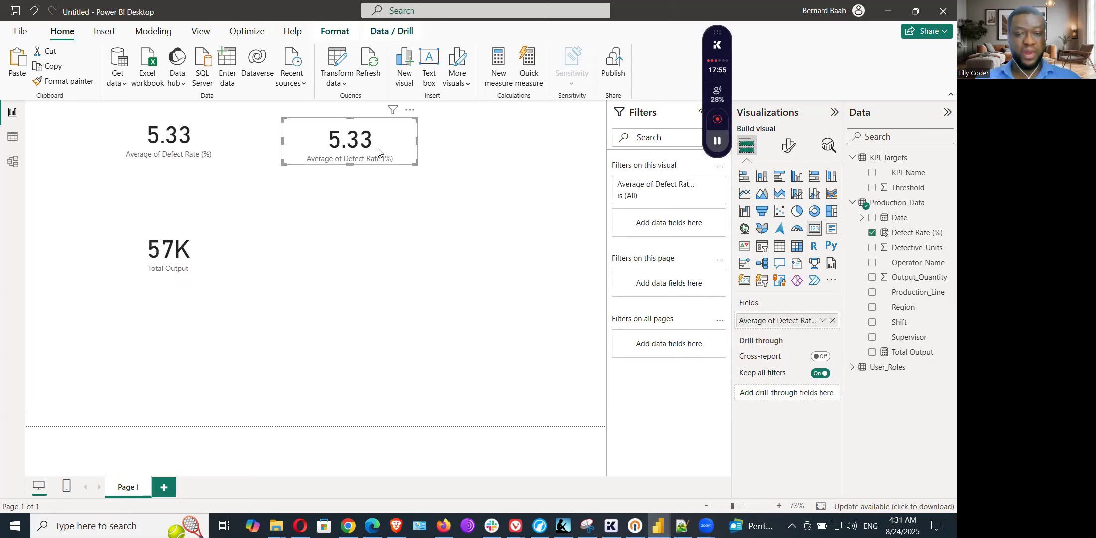
{"action": "left_click", "coordinate": [833, 321]}
{"action": "left_click_drag", "start_coordinate": [912, 352], "coordinate": [804, 324]}
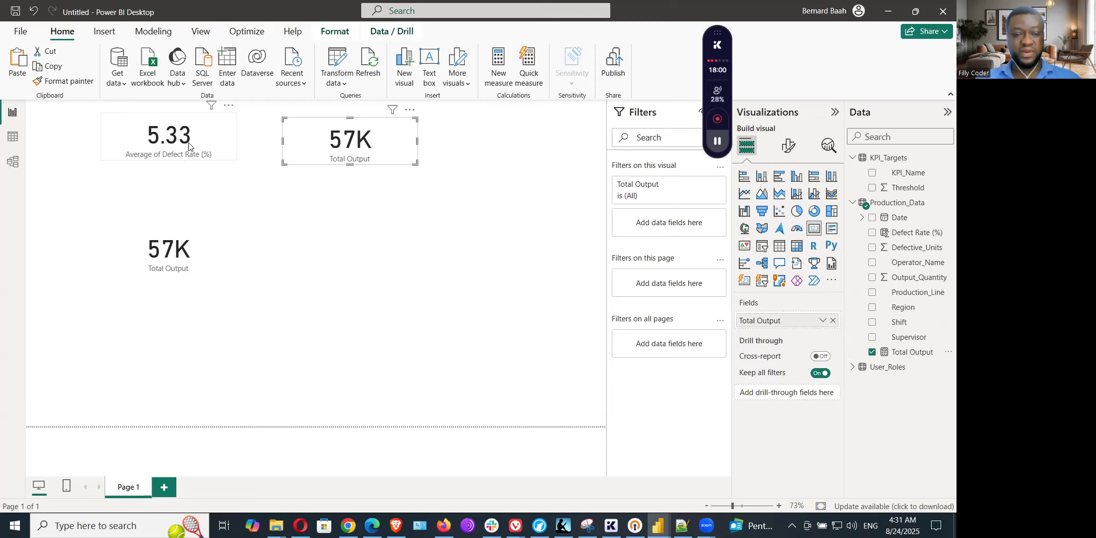
- Delete the redundant Total Output card below the Average of Defect Rate (%) card
{"action": "left_click", "coordinate": [197, 236]}
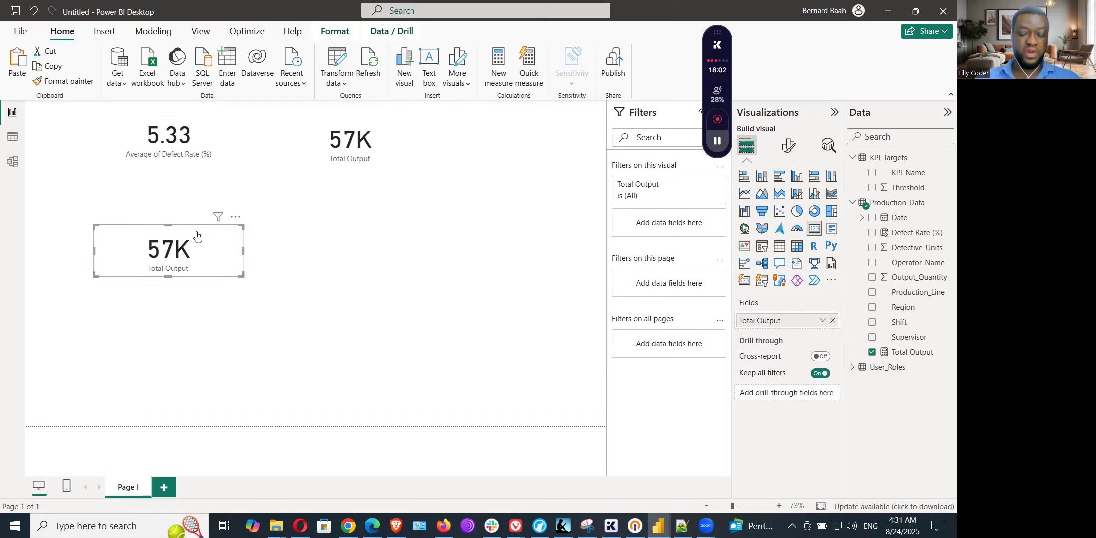
{"action": "key", "text": "Delete"}
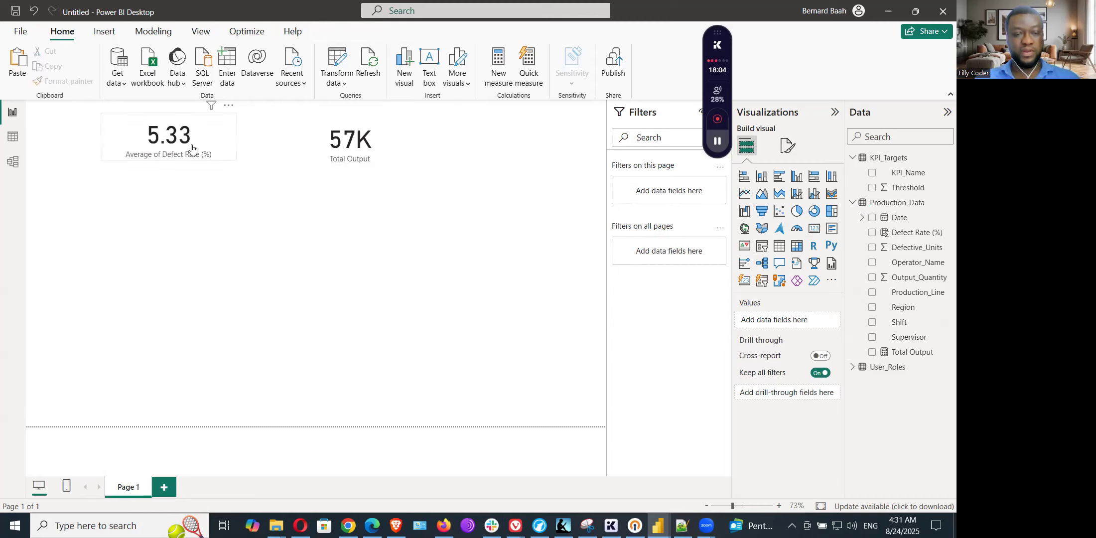
{"action": "left_click", "coordinate": [329, 150]}
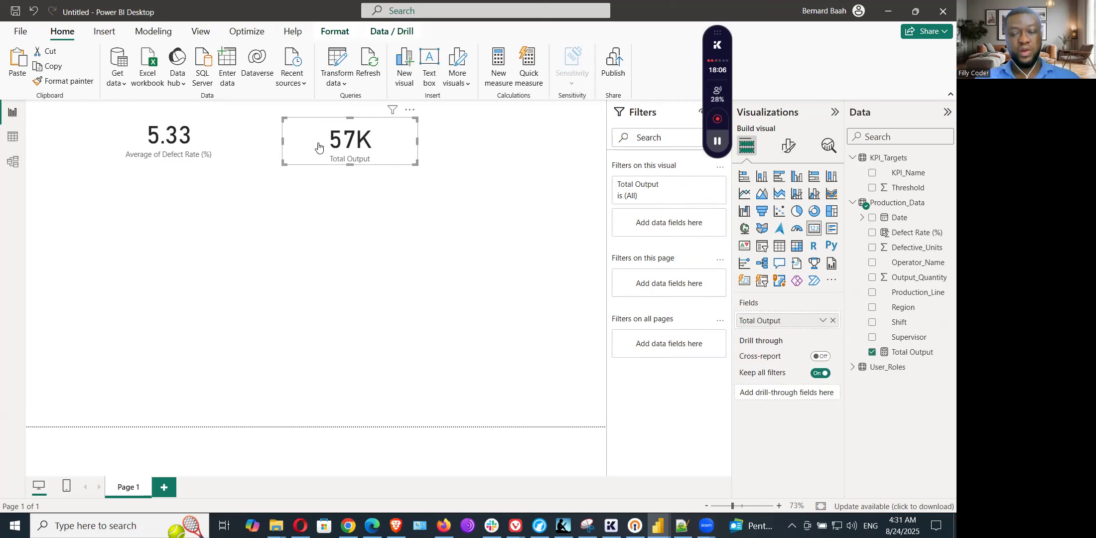
{"action": "left_click", "coordinate": [399, 218]}
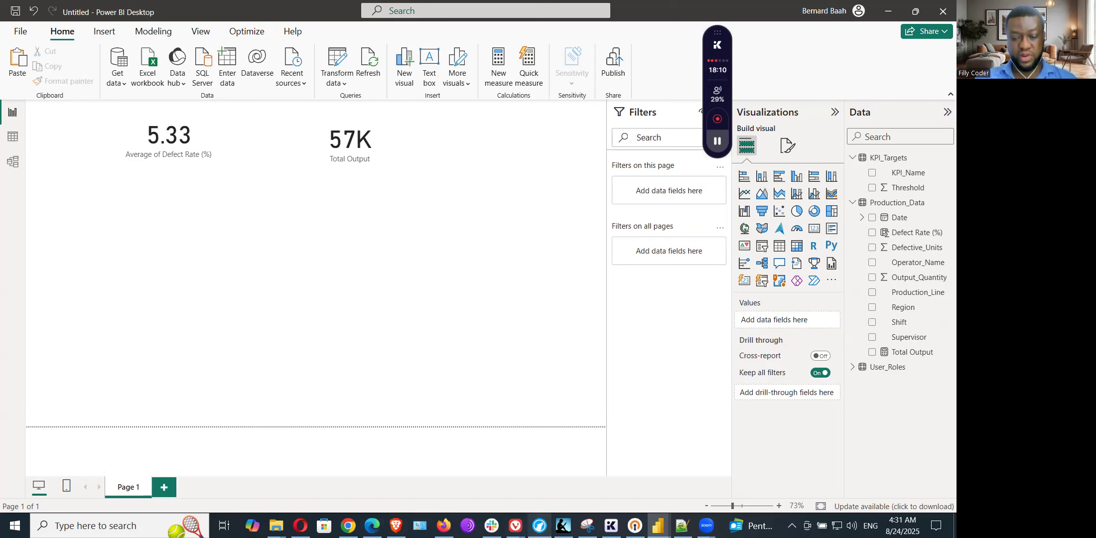
- Switch to the Notepad++ instructions and copy the Total Defects measure formula under Step 5.2
{"action": "left_click", "coordinate": [681, 526]}
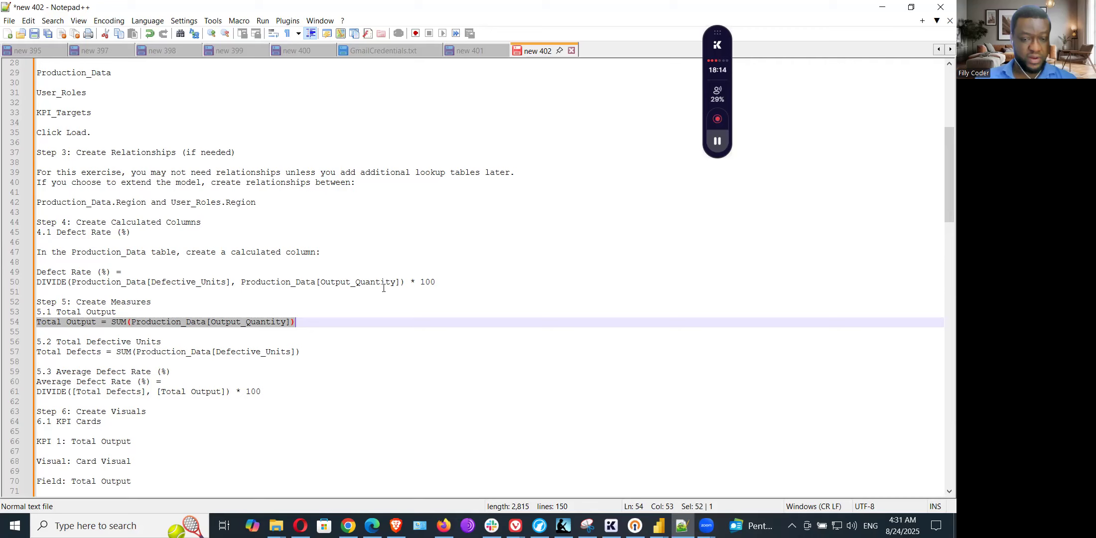
{"action": "left_click_drag", "start_coordinate": [317, 352], "coordinate": [39, 354]}
{"action": "key", "text": "ctrl+c"}
{"action": "right_click", "coordinate": [47, 357]}
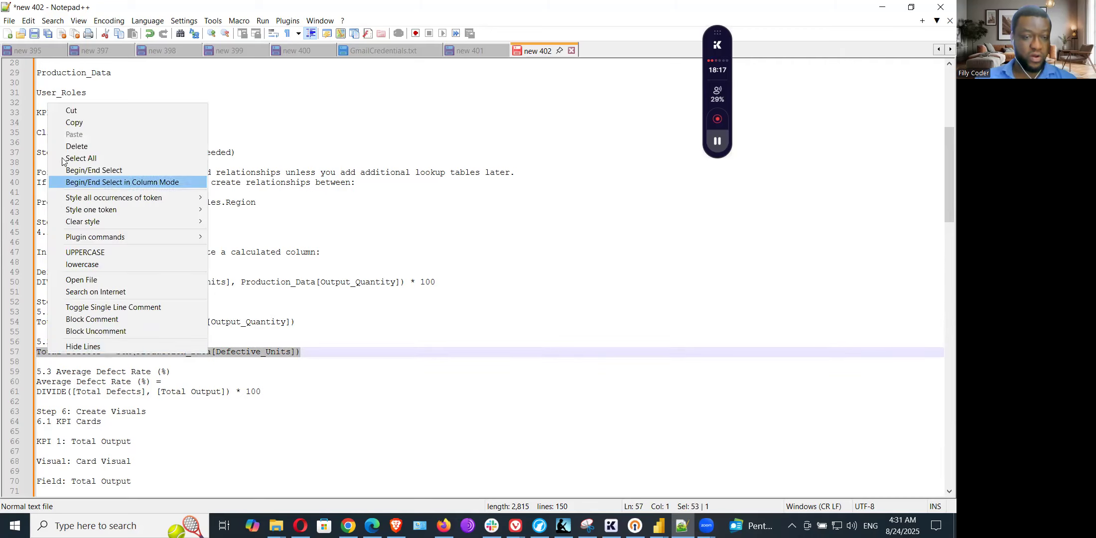
{"action": "left_click", "coordinate": [63, 122]}
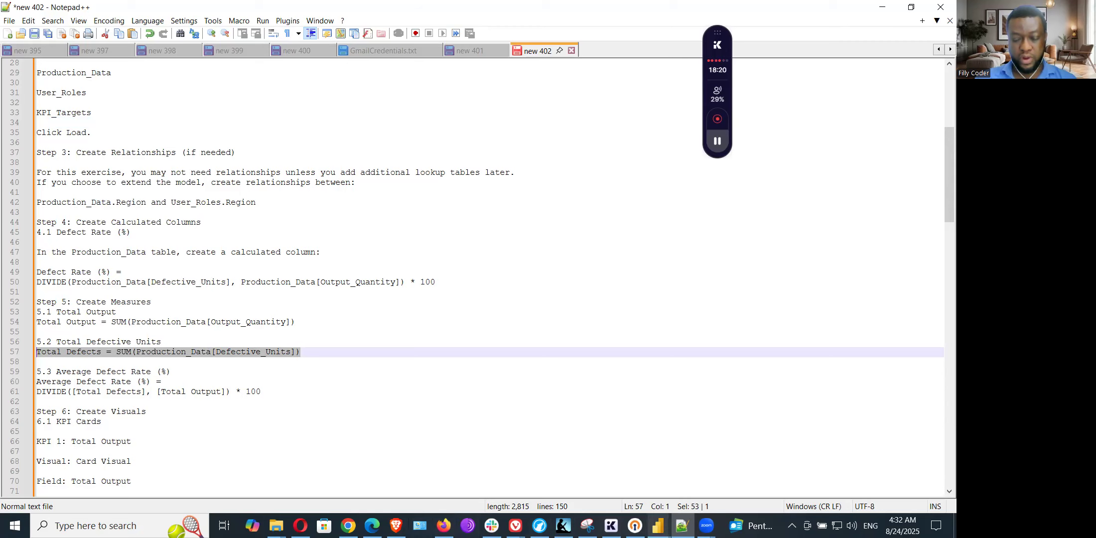
- In the untitled Power BI report, add a measure to Production_Data: Total Defects = SUM(Production_Data[Defective_Units])
{"action": "mouse_move", "coordinate": [658, 526]}
{"action": "left_click", "coordinate": [674, 479]}
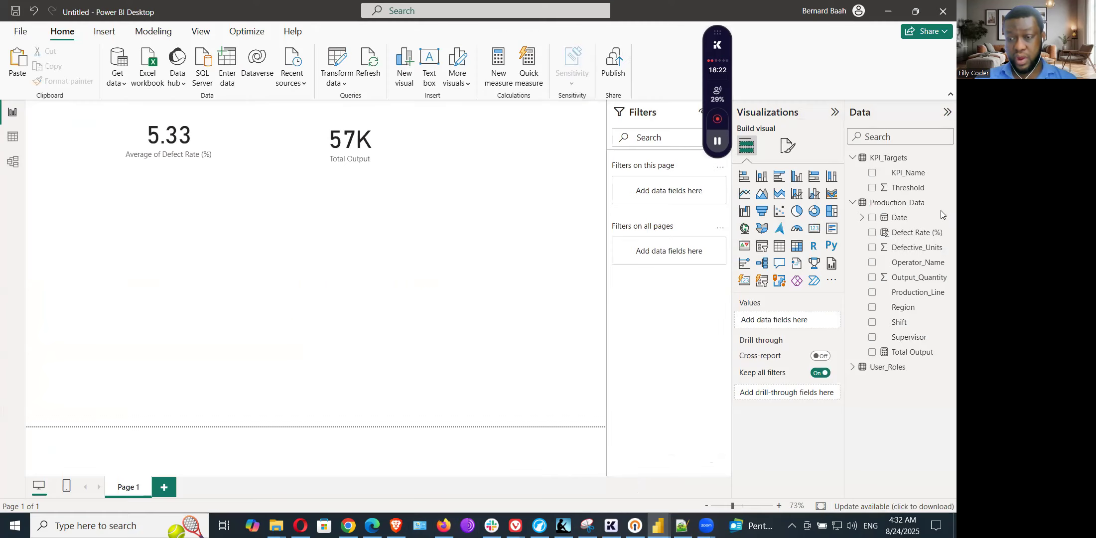
{"action": "left_click", "coordinate": [886, 202]}
{"action": "right_click", "coordinate": [885, 197]}
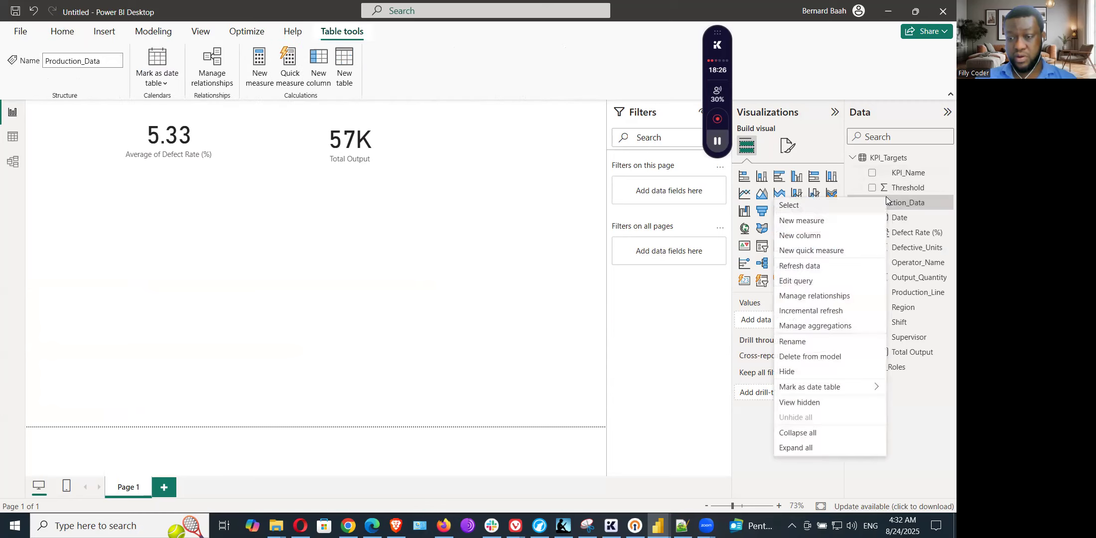
{"action": "left_click", "coordinate": [815, 223]}
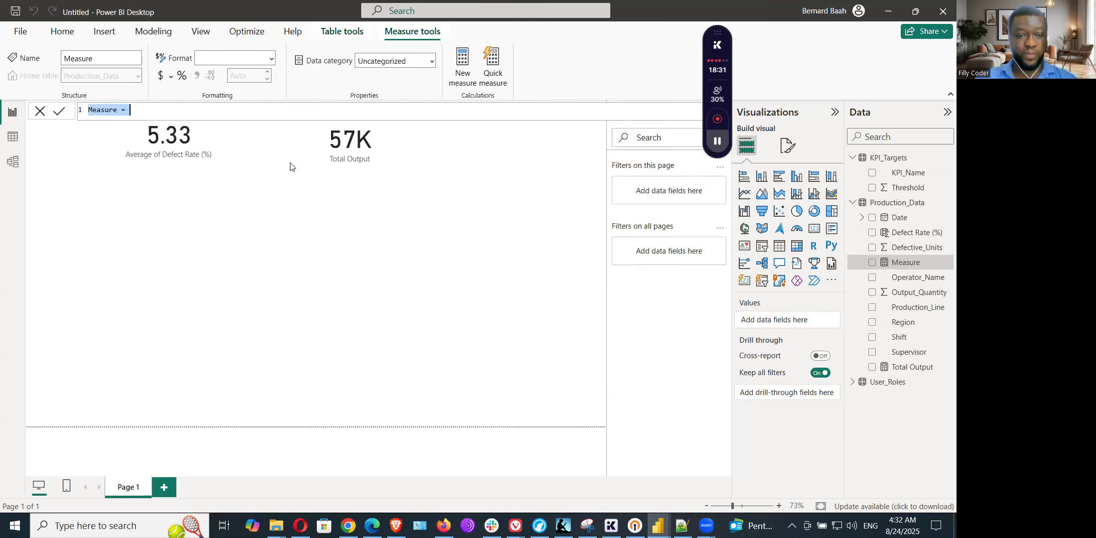
{"action": "key", "text": "ctrl+v"}
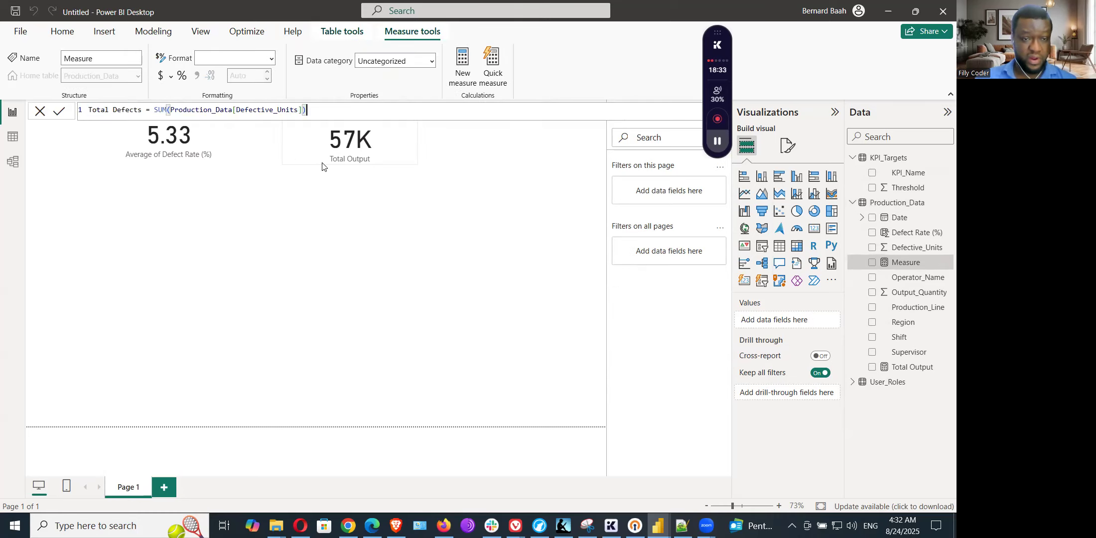
{"action": "left_click", "coordinate": [150, 110]}
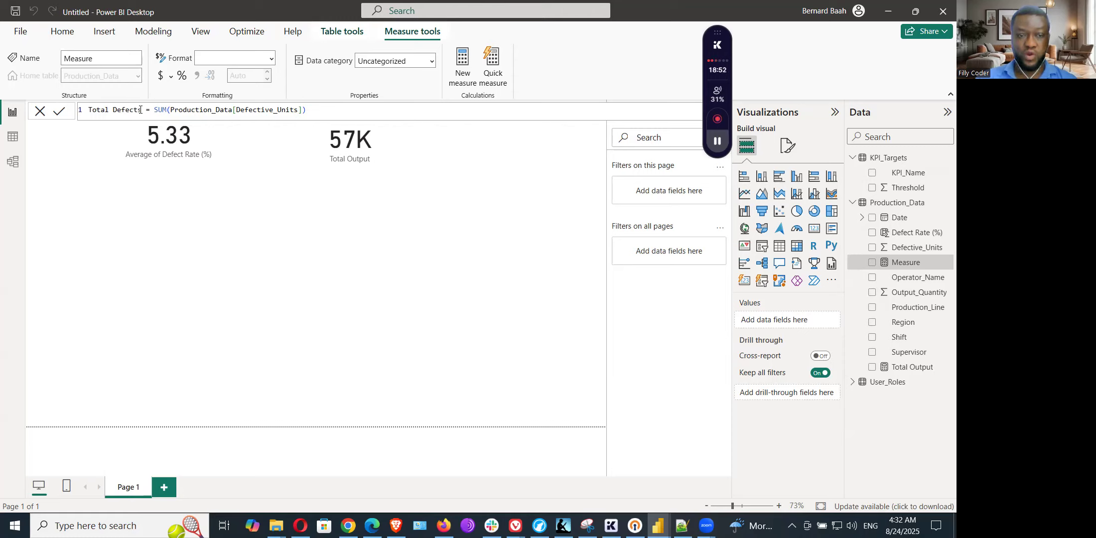
{"action": "left_click", "coordinate": [315, 108]}
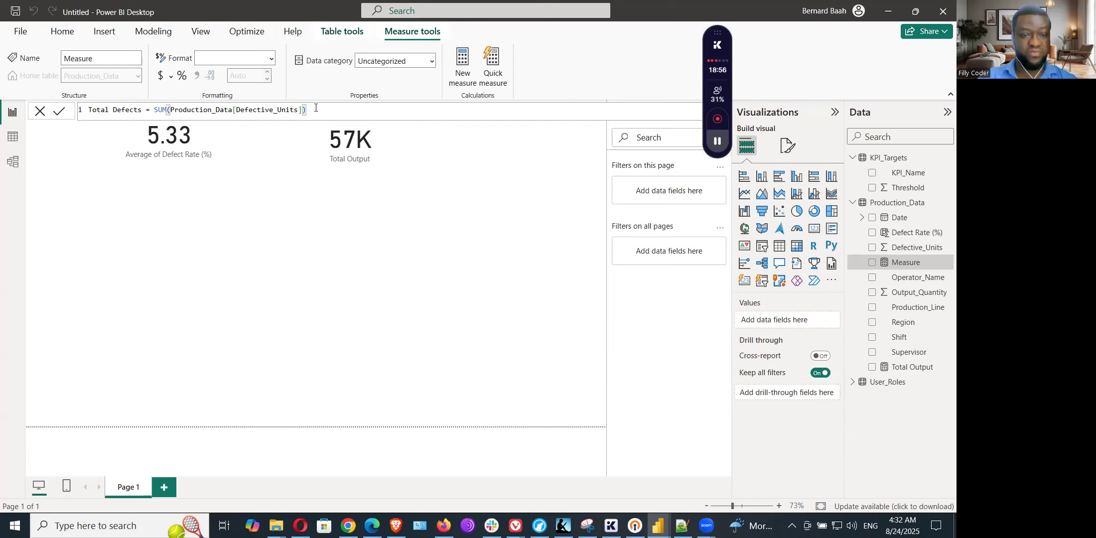
{"action": "key", "text": "Return"}
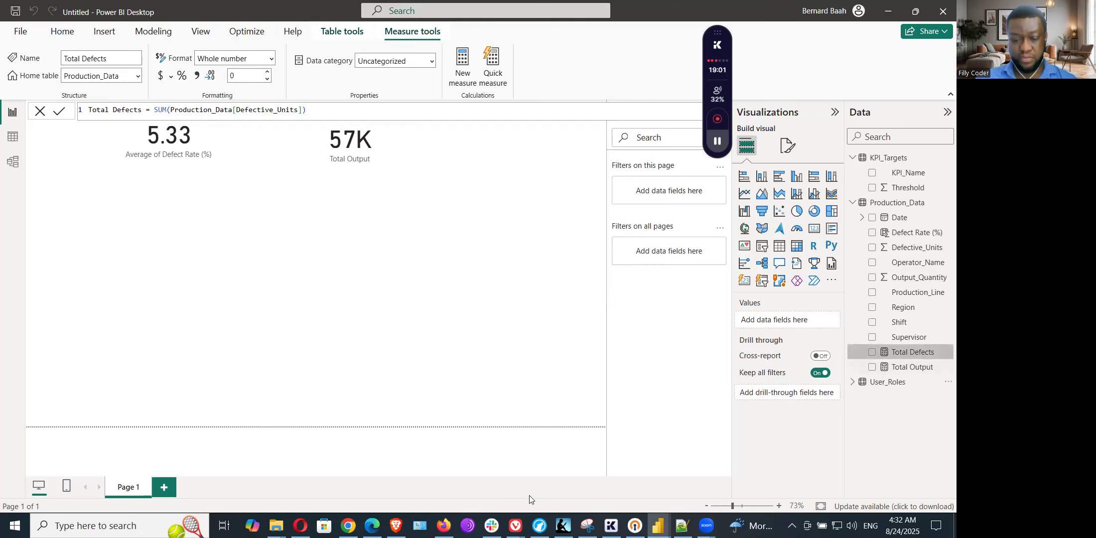
- Switch to the Notepad++ instructions and copy the two-line Average Defect Rate (%) measure formula under Step 5.3
{"action": "left_click", "coordinate": [682, 525]}
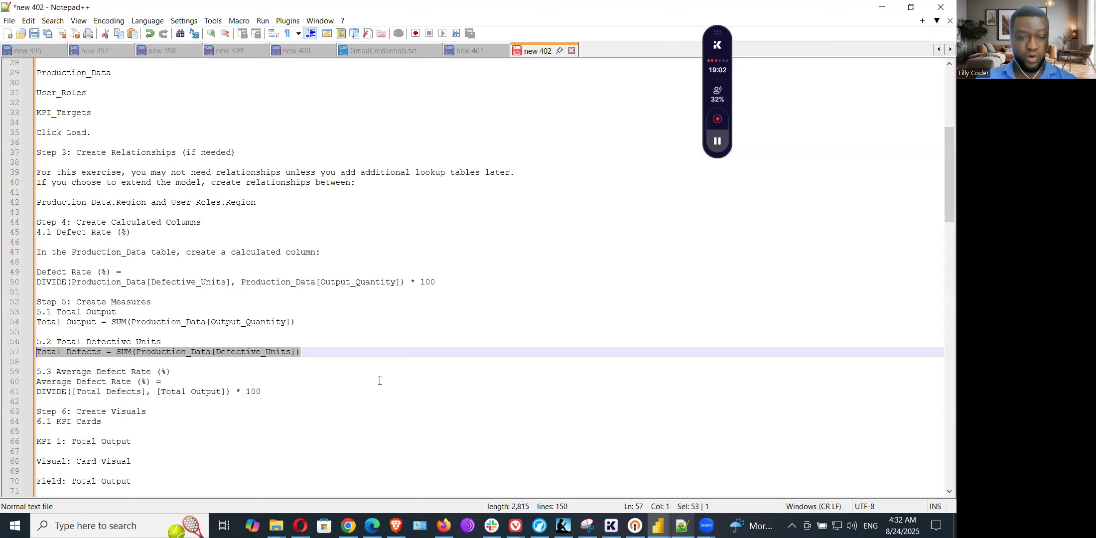
{"action": "left_click", "coordinate": [141, 371]}
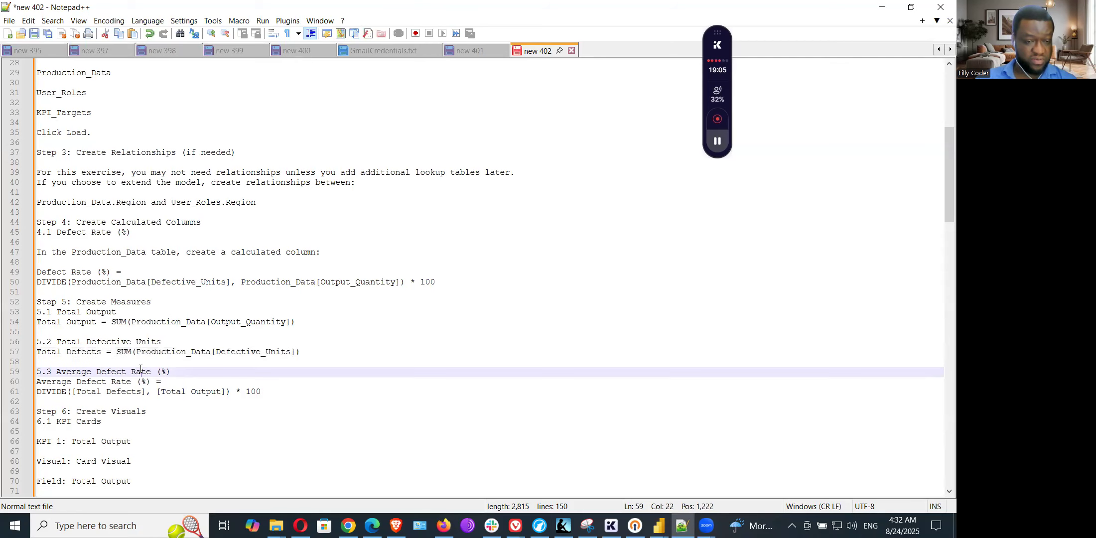
{"action": "left_click_drag", "start_coordinate": [37, 383], "coordinate": [271, 397]}
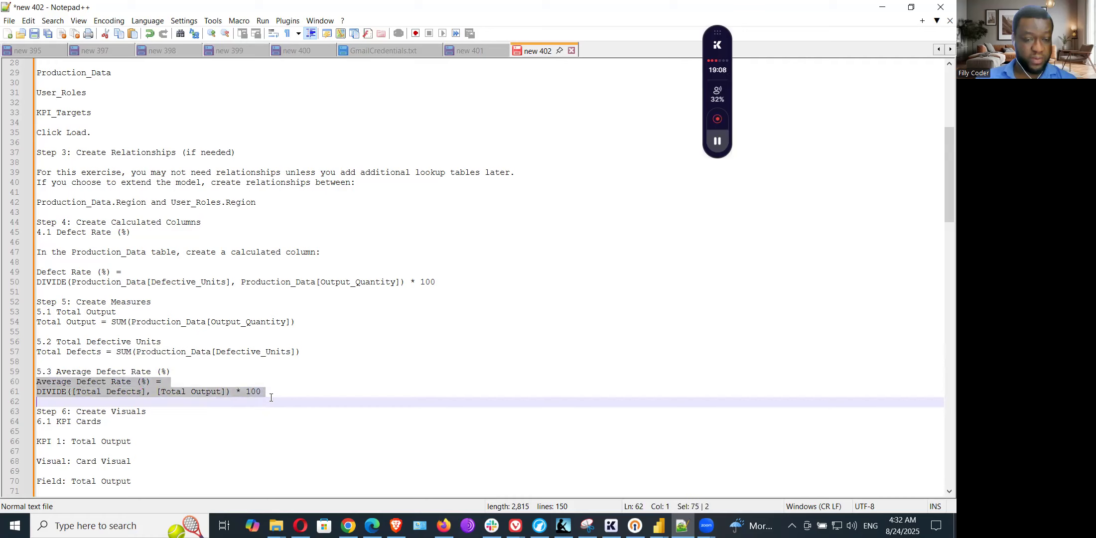
{"action": "right_click", "coordinate": [164, 391]}
{"action": "left_click", "coordinate": [200, 155]}
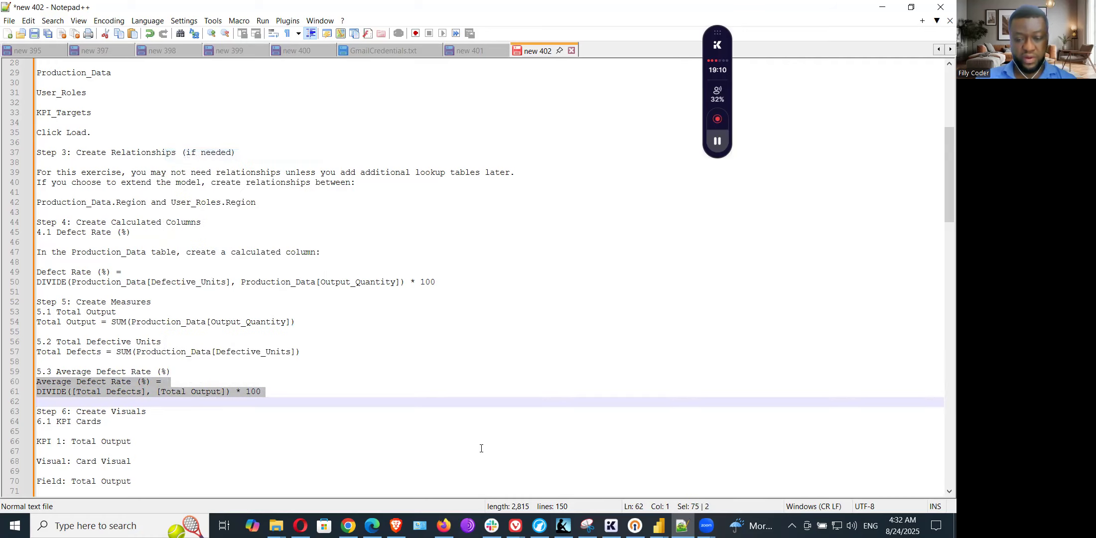
- In the untitled Power BI report, add a measure to Production_Data: Average Defect Rate (%) = DIVIDE([Total Defects], [Total Output]) * 100
{"action": "left_click", "coordinate": [659, 526]}
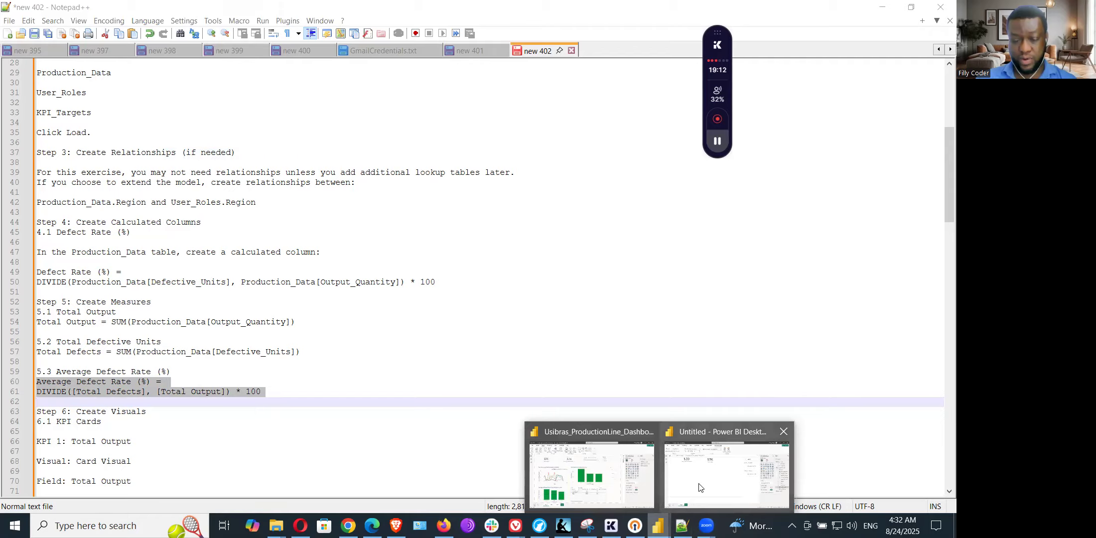
{"action": "left_click", "coordinate": [700, 487]}
{"action": "right_click", "coordinate": [884, 205]}
{"action": "left_click", "coordinate": [802, 229]}
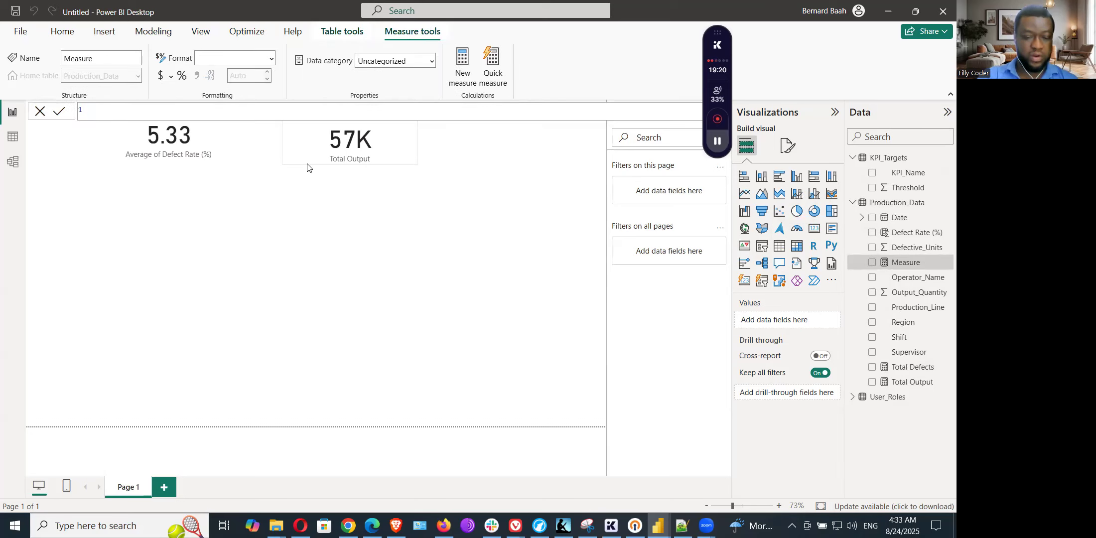
{"action": "key", "text": "ctrl+v"}
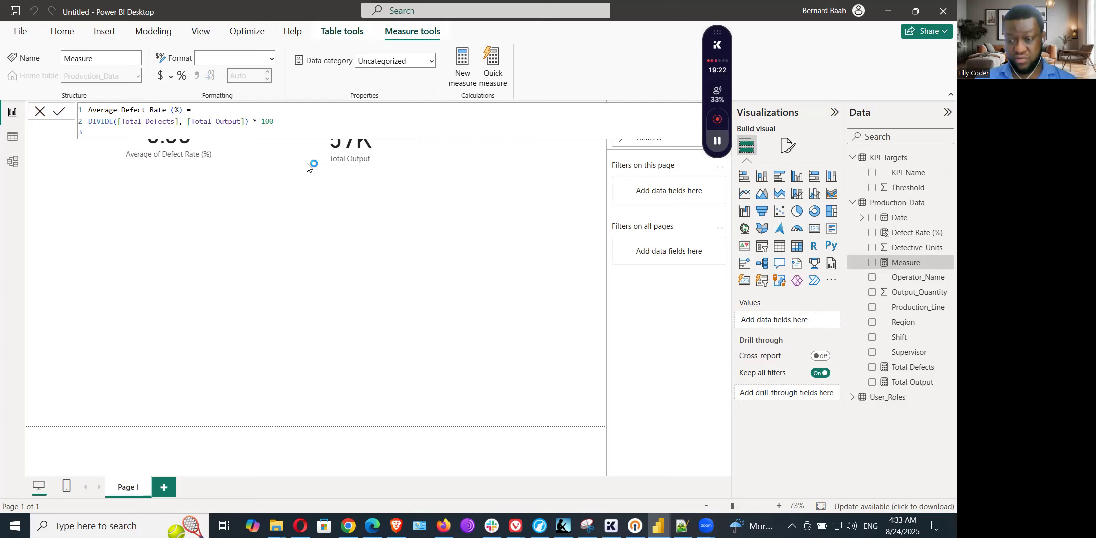
{"action": "key", "text": "Return"}
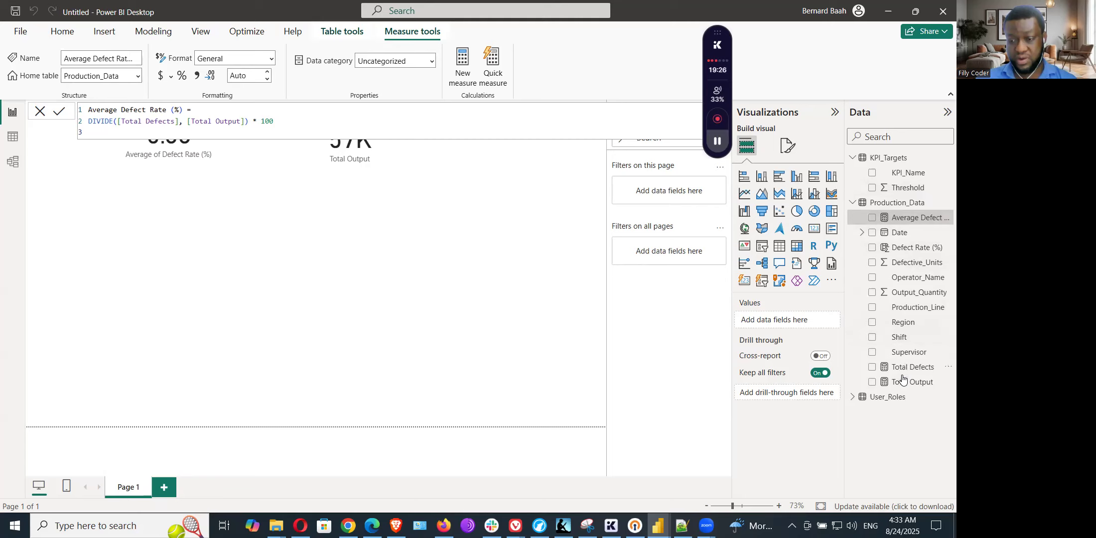
{"action": "left_click", "coordinate": [454, 241]}
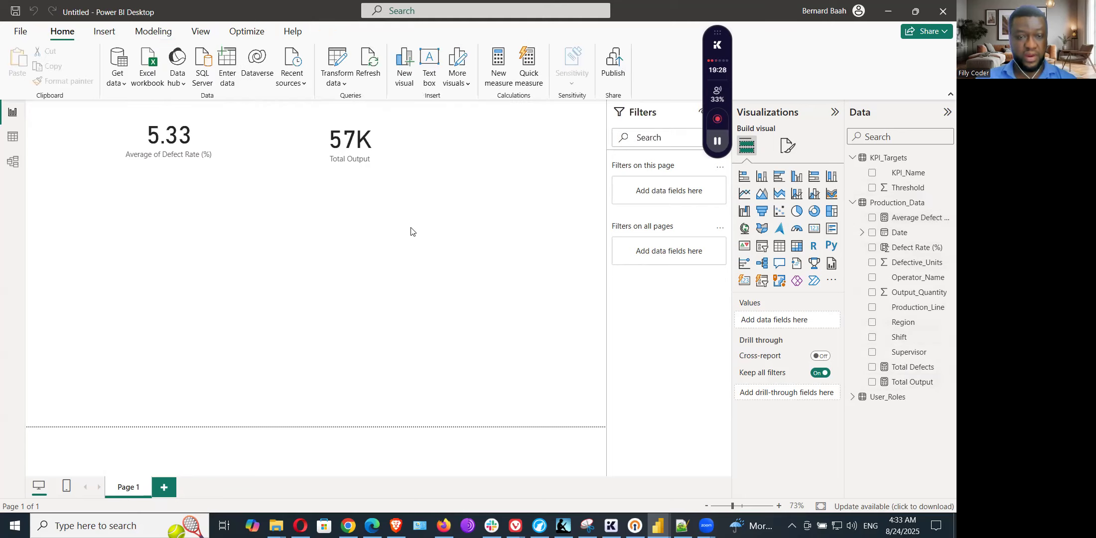